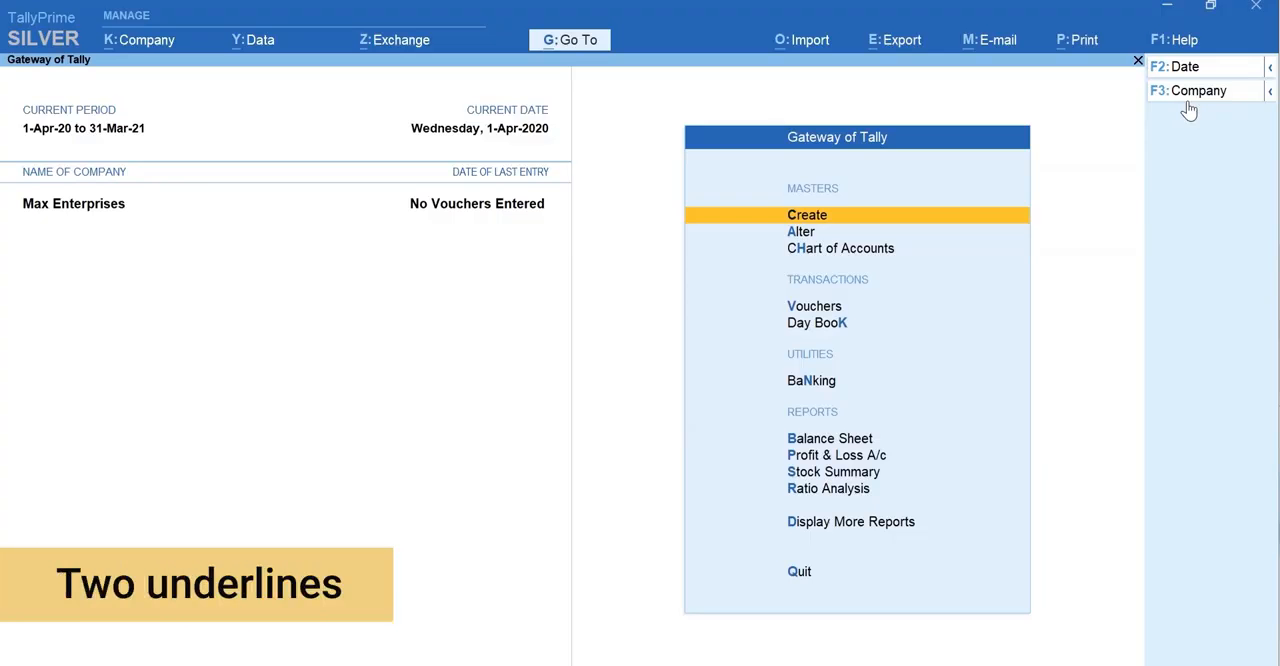
Step: Open a new sales voucher and start creating a party ledger from within it
key(ctrl)
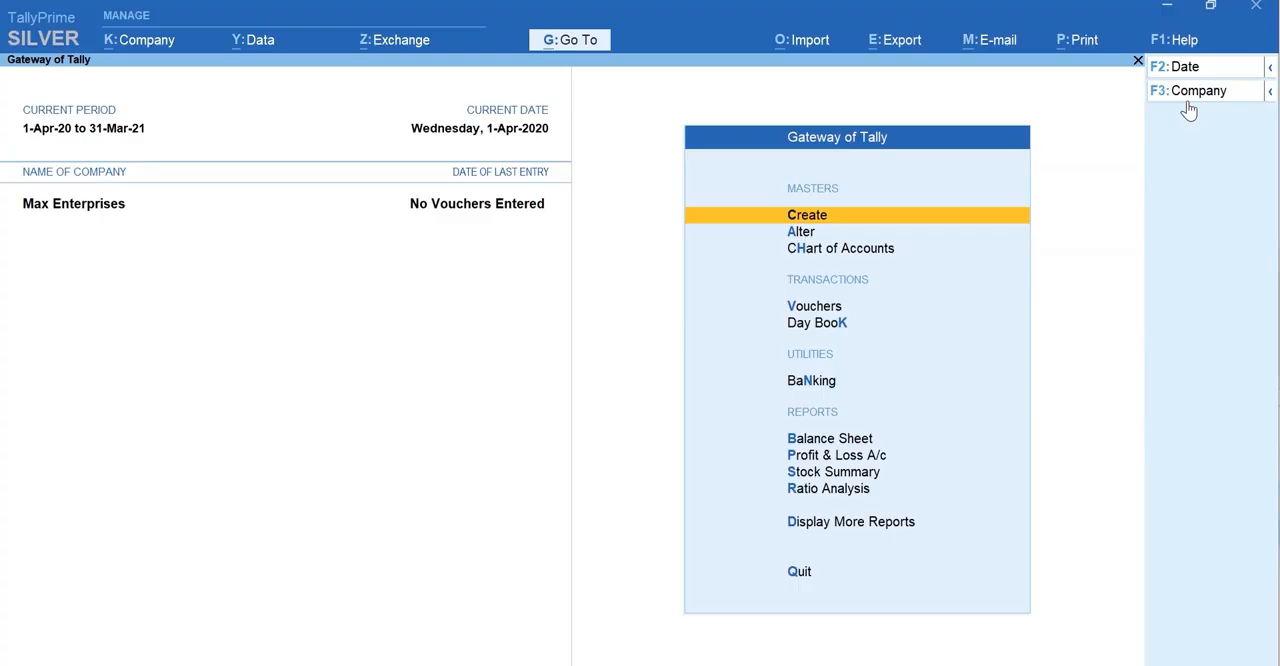
key(v)
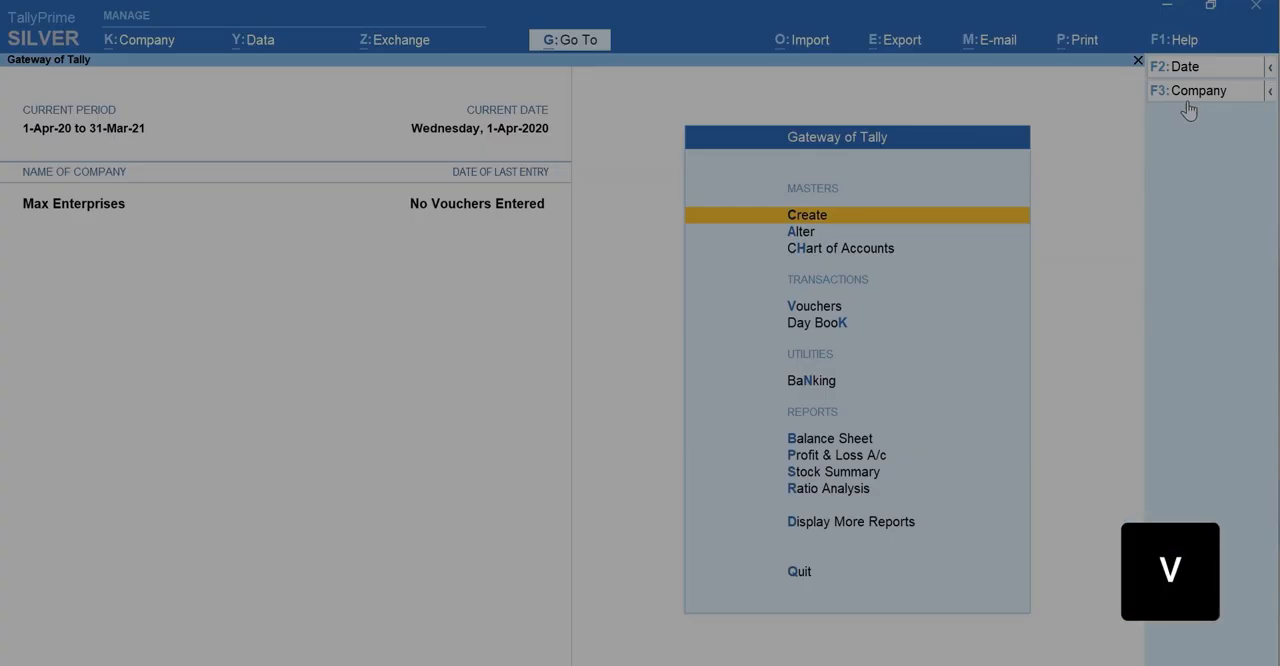
key(F8)
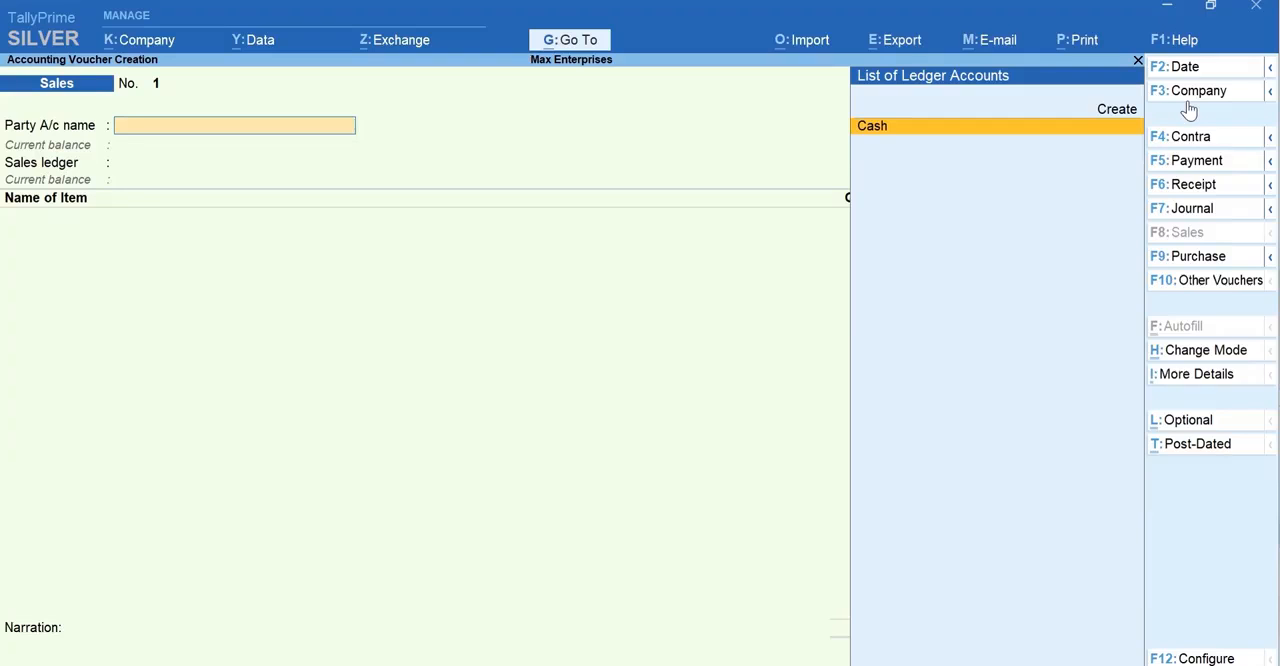
key(alt+c)
key(alt+c)
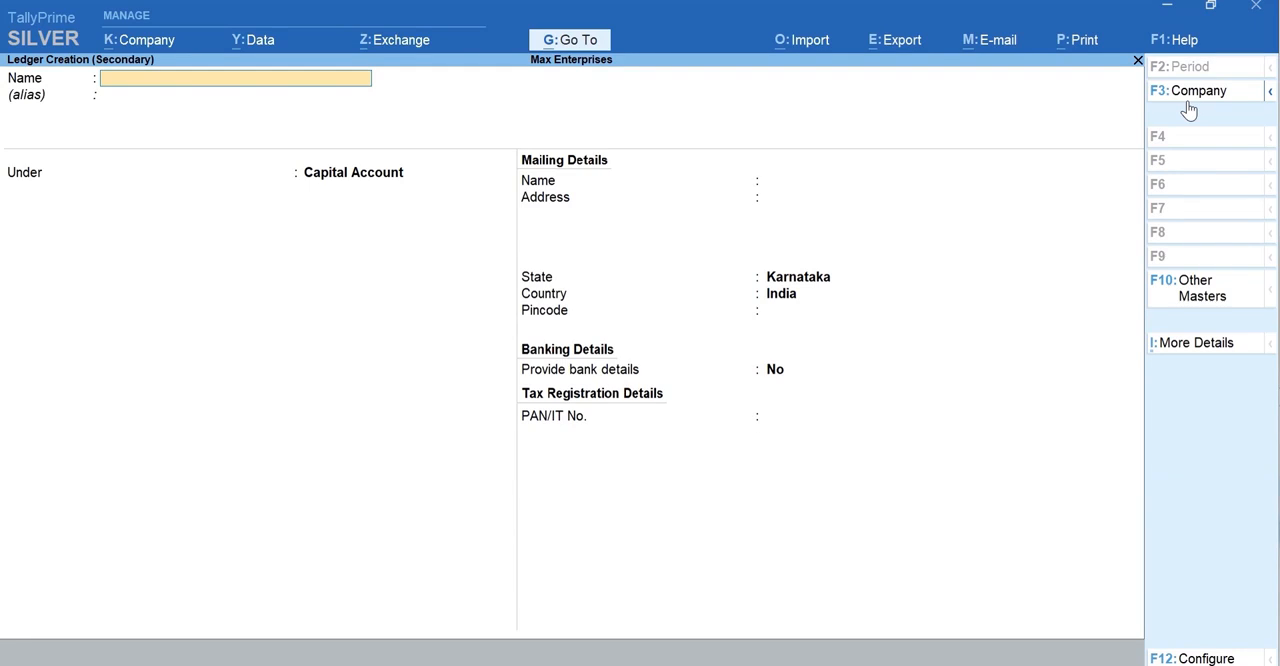
Step: Name the customer ledger Ace Electronics and place it under the Sundry Debtors group
text(Ac)
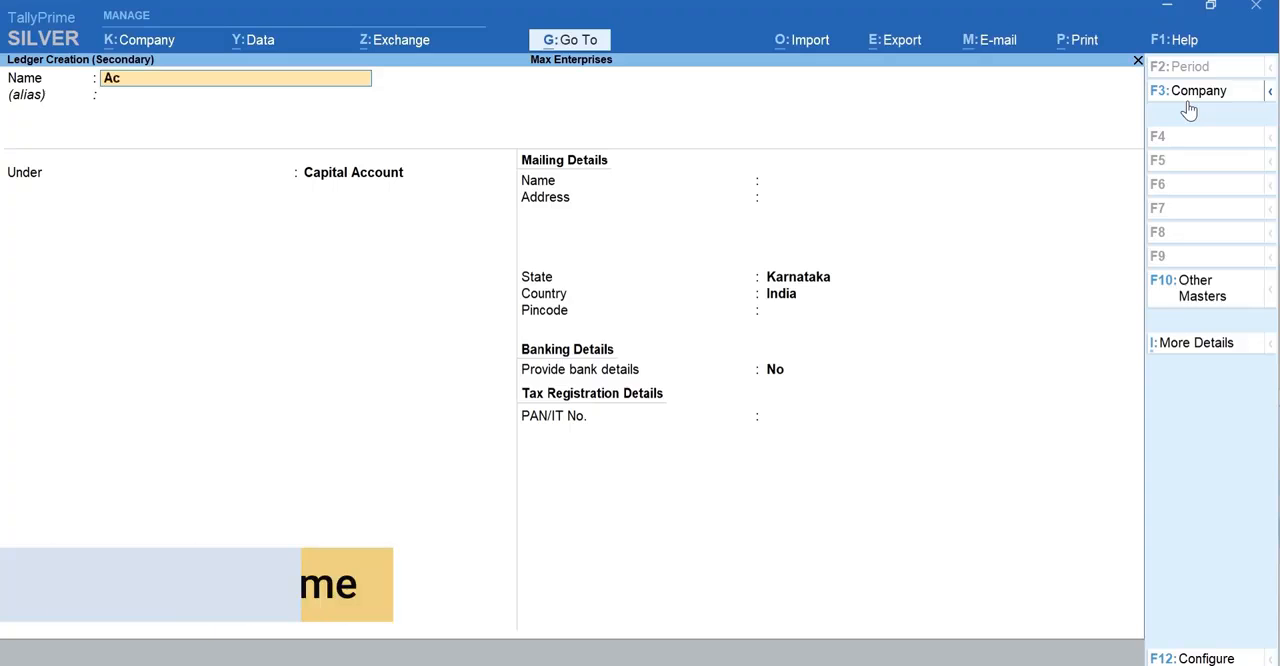
text(e Electronics)
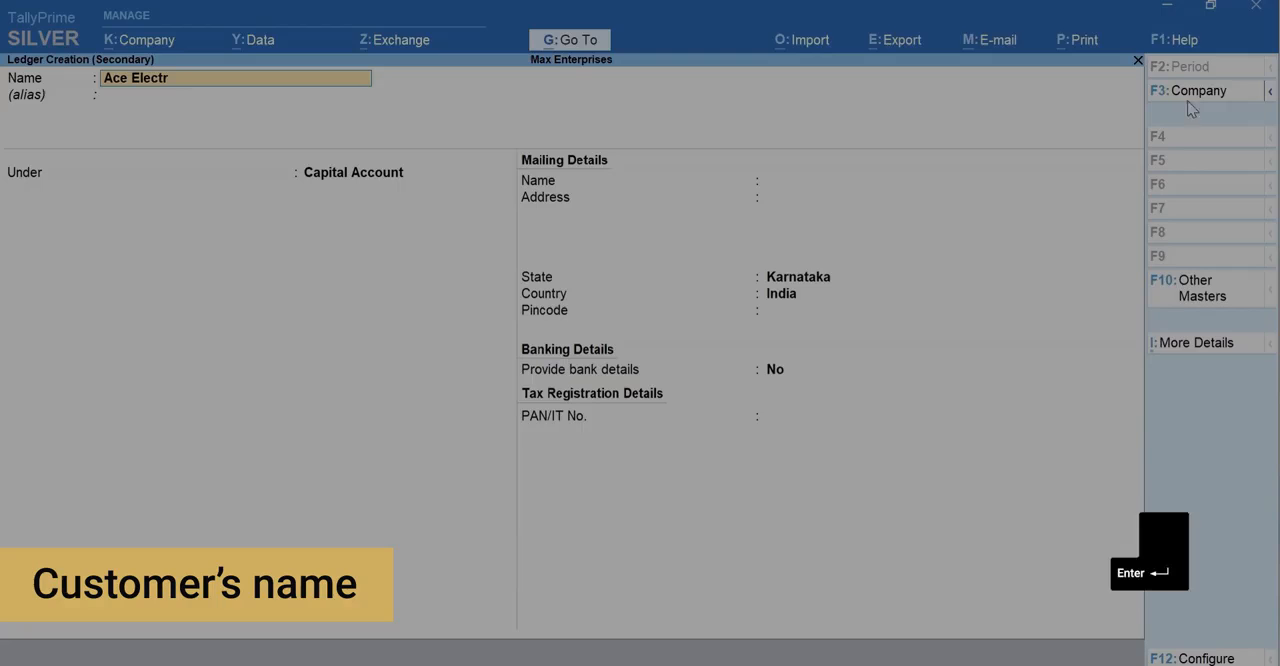
key(Return)
key(Return)
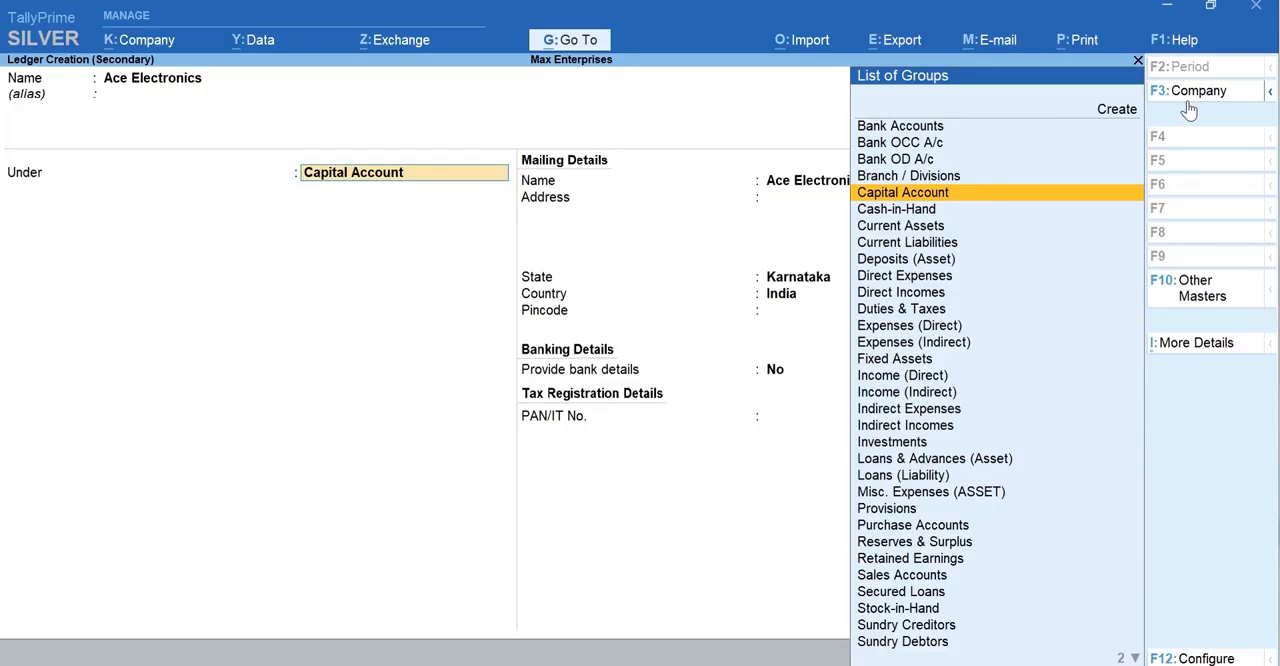
text(D)
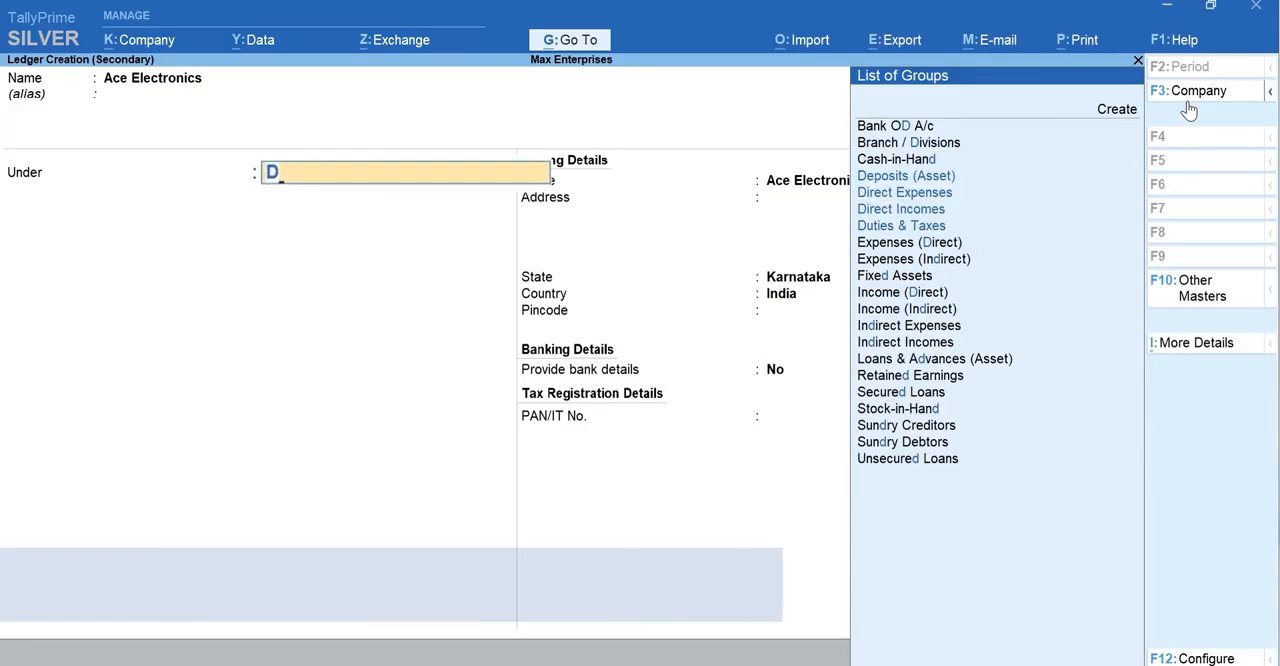
text(e)
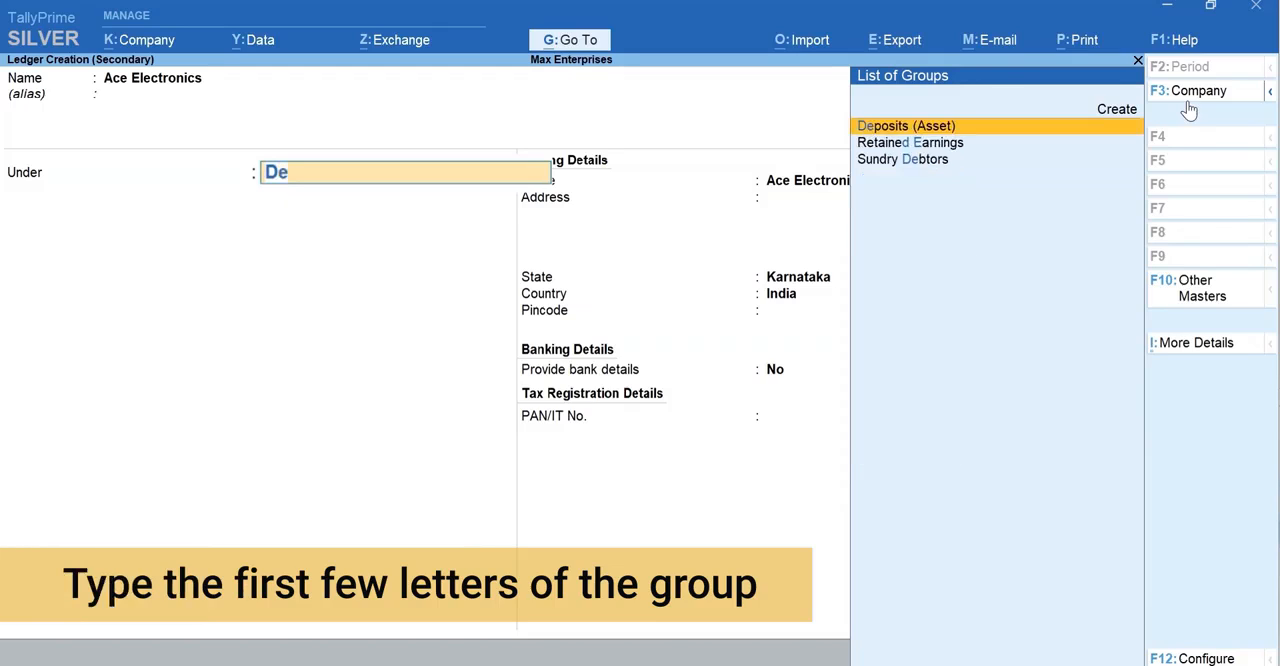
text(b)
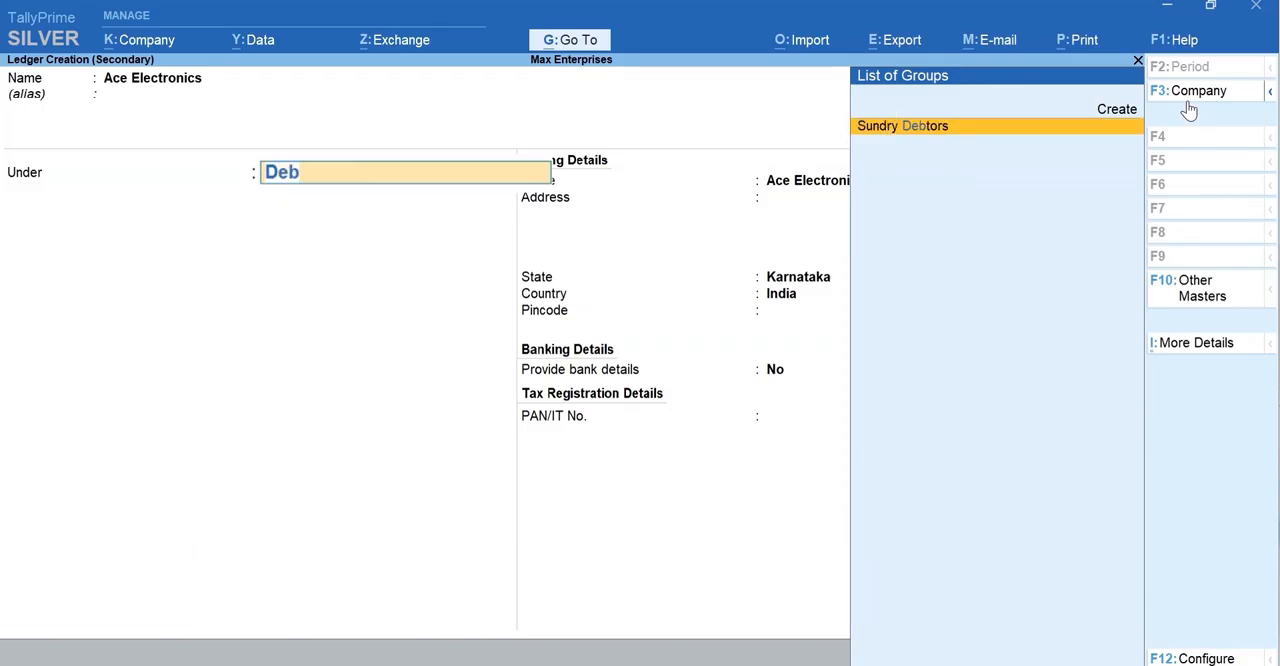
key(Return)
key(Return)
key(Return)
key(Return)
Step: Fill in the customer's mailing address and pincode, keep the remaining defaults, and save the ledger
key(Return)
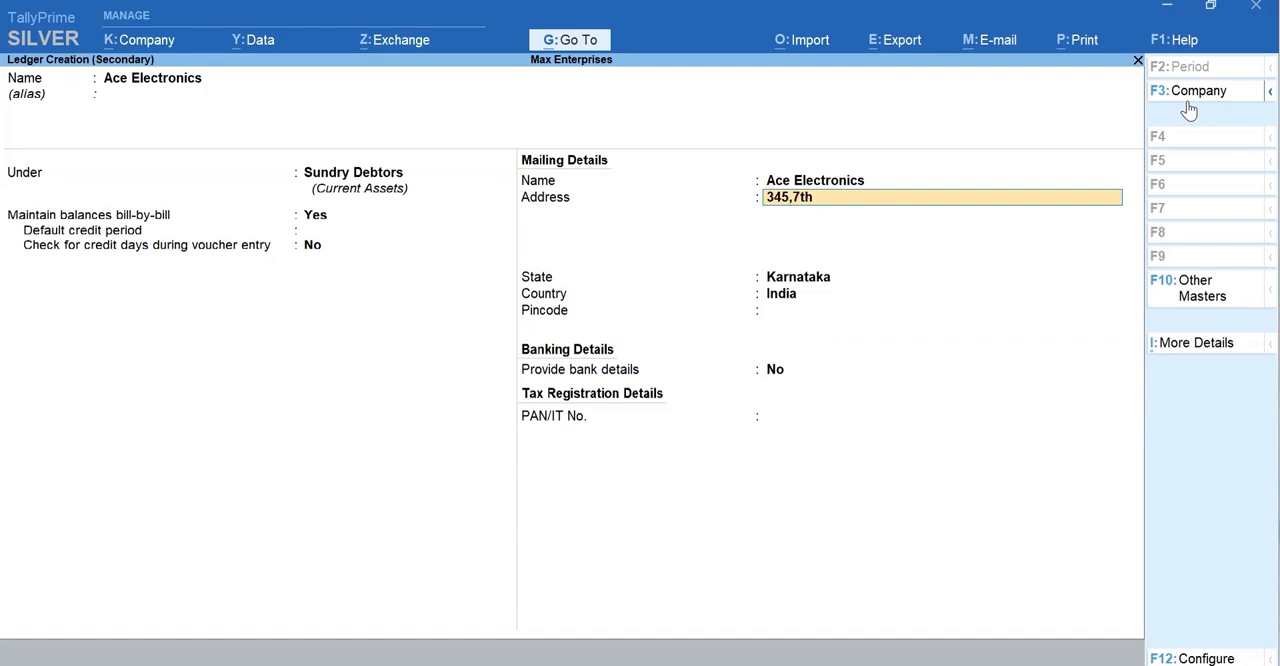
key(Return)
key(Return)
key(Return)
key(Return)
key(Return)
key(Return)
key(Return)
key(Return)
key(Return)
key(y)
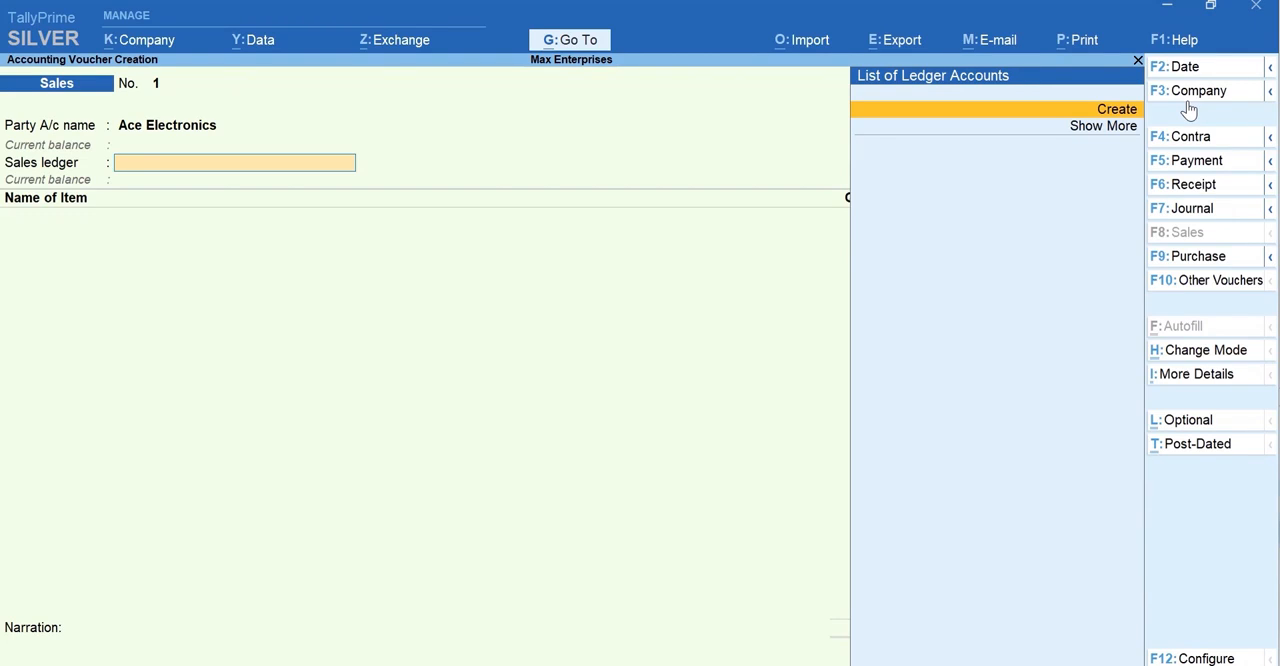
Step: Quit the unsaved sales voucher and return to the Gateway of Tally
key(Escape)
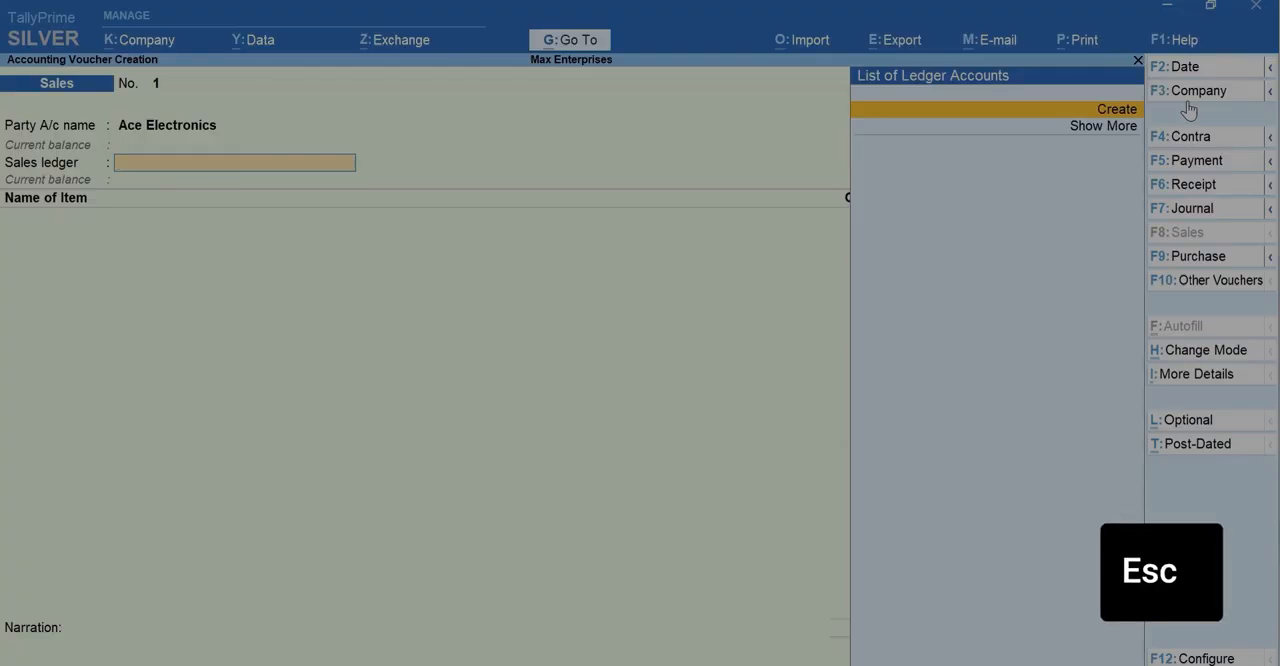
key(y)
key(alt)
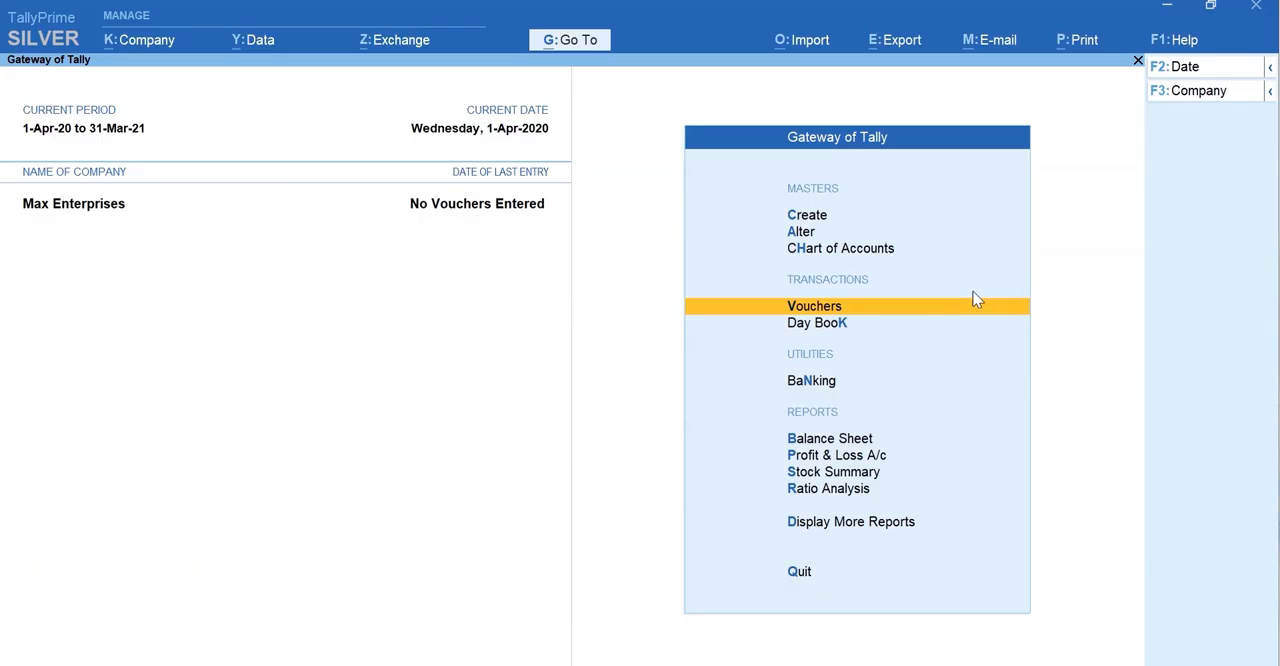
Step: Start a new ledger master for the supplier and name it A-One Electronics, leaving the alias blank
key(c)
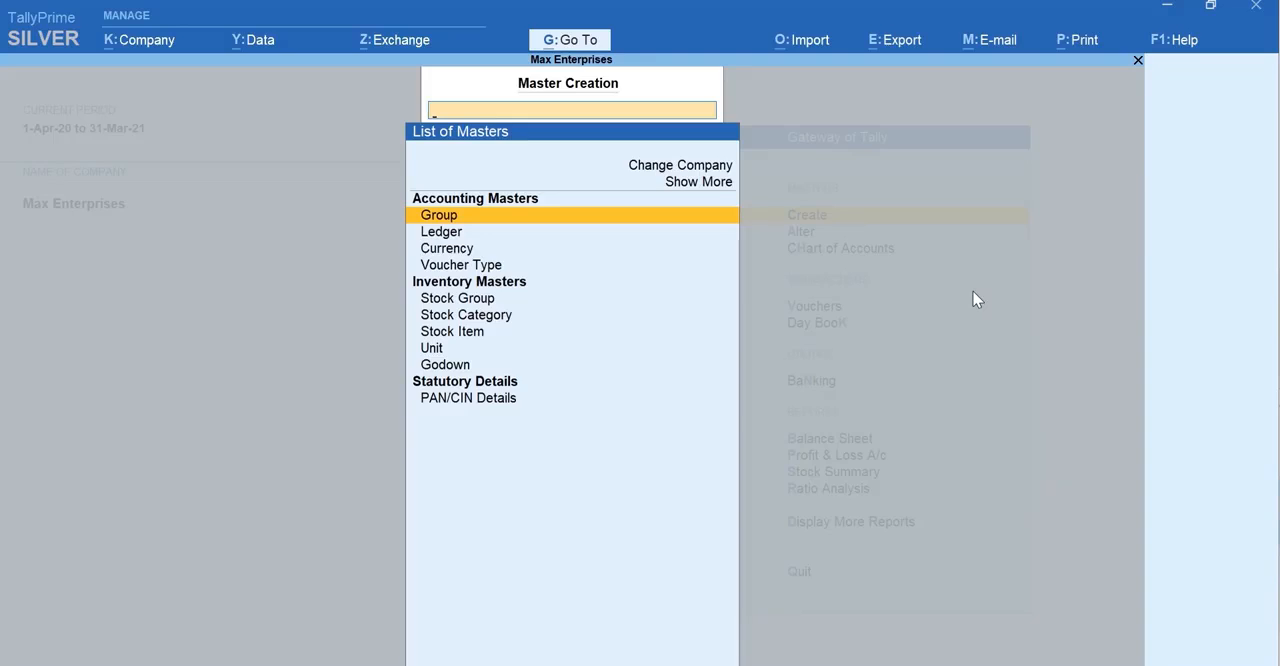
text(L)
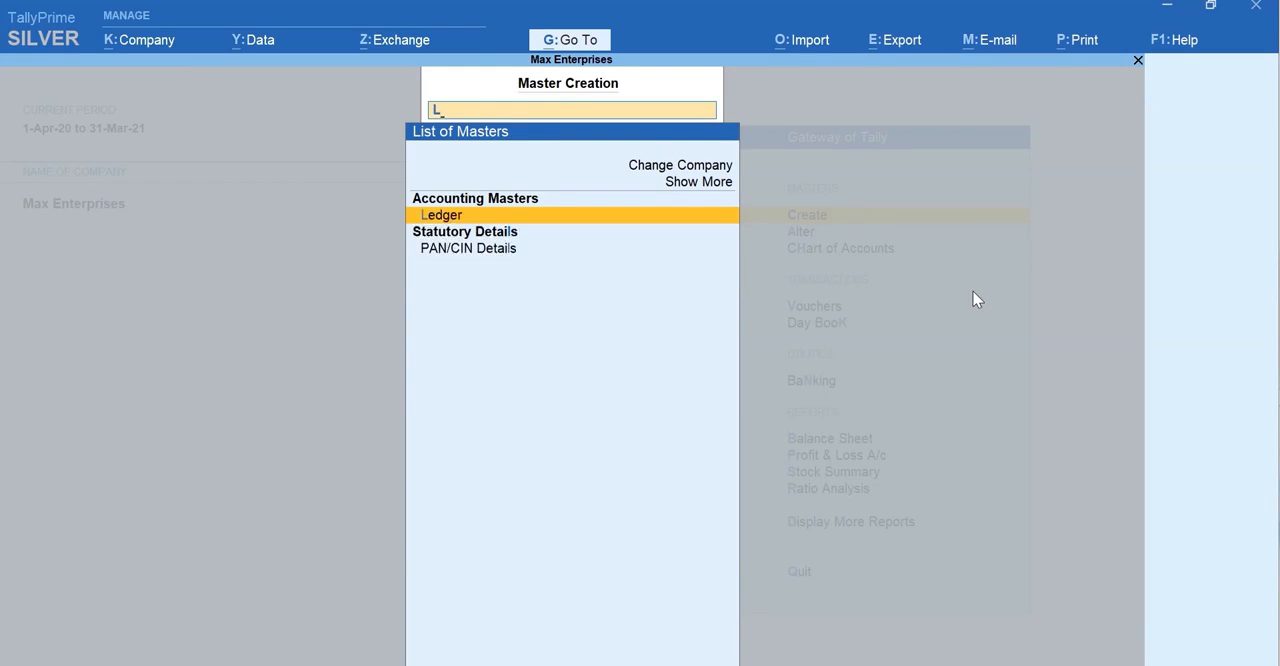
key(Return)
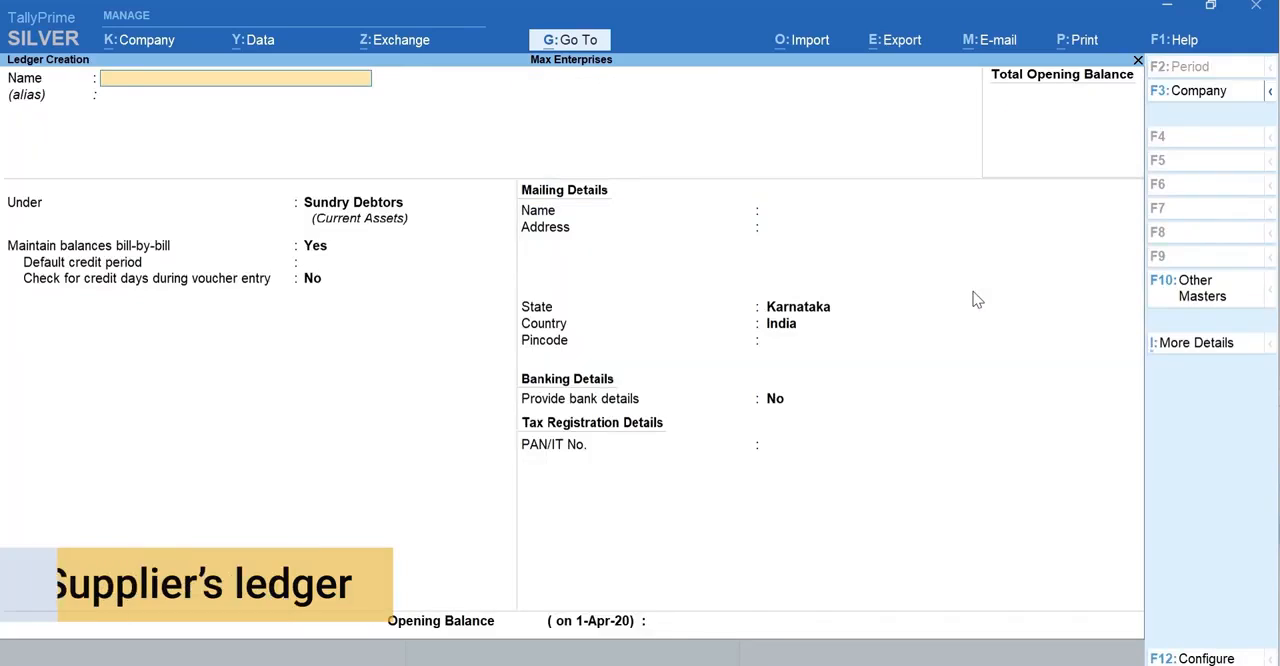
text(A-One)
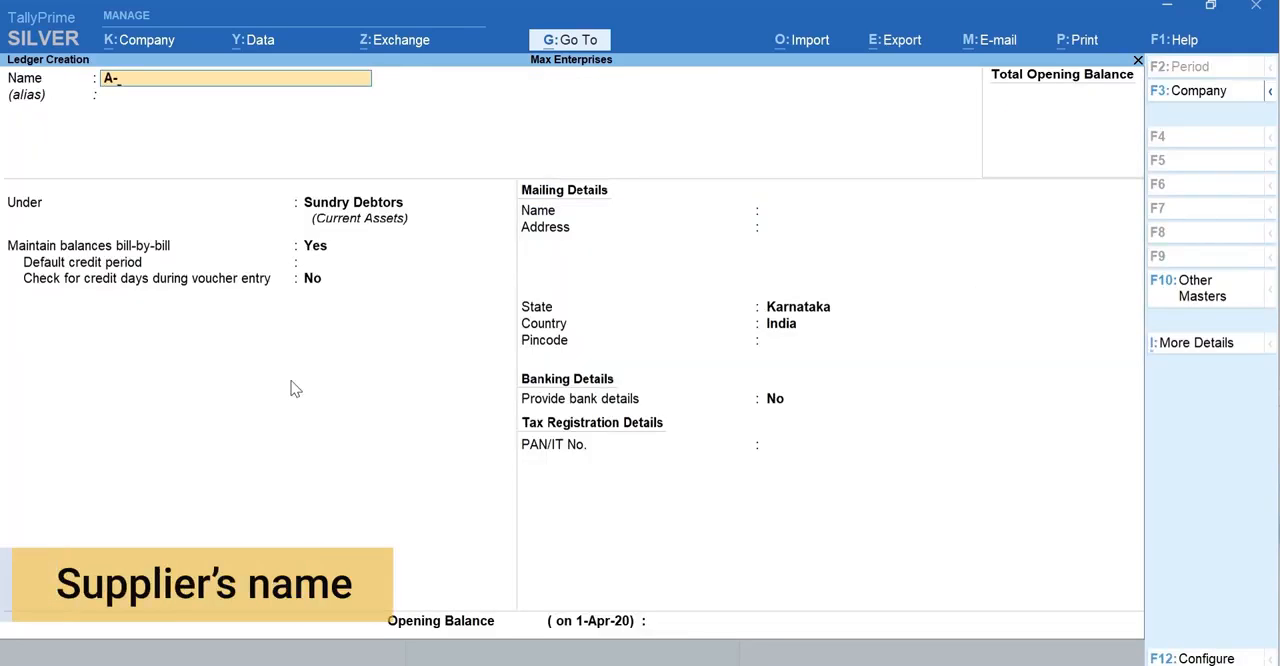
text( Electronics)
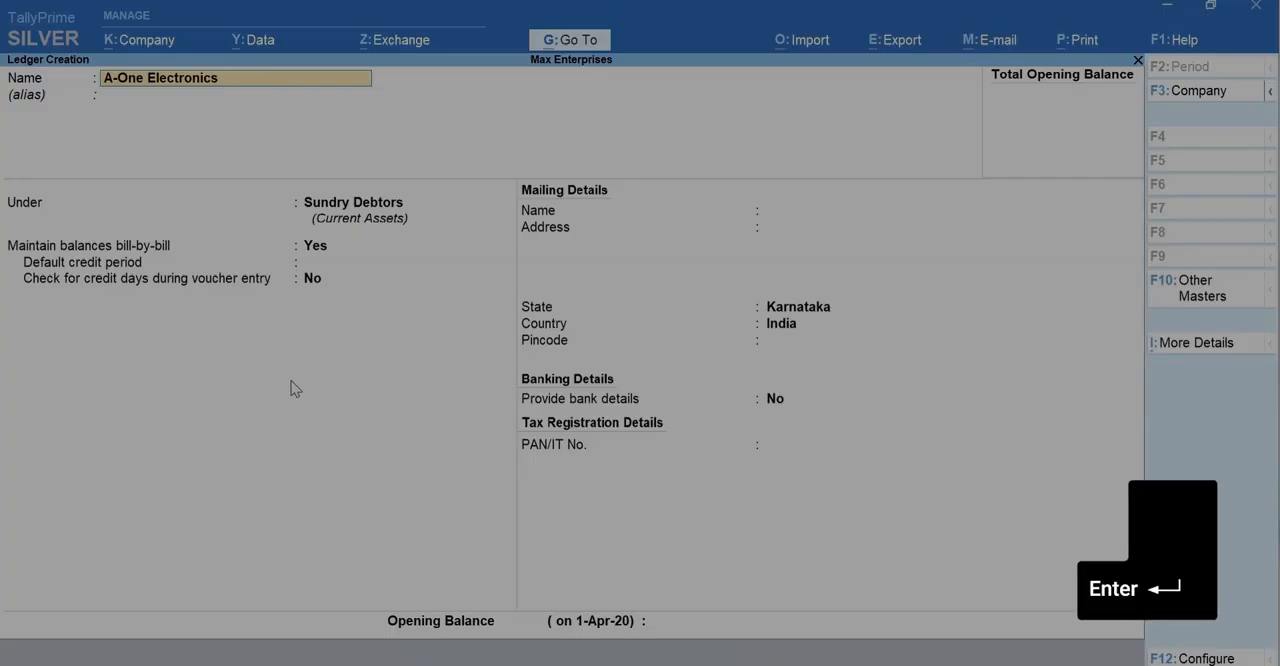
key(Return)
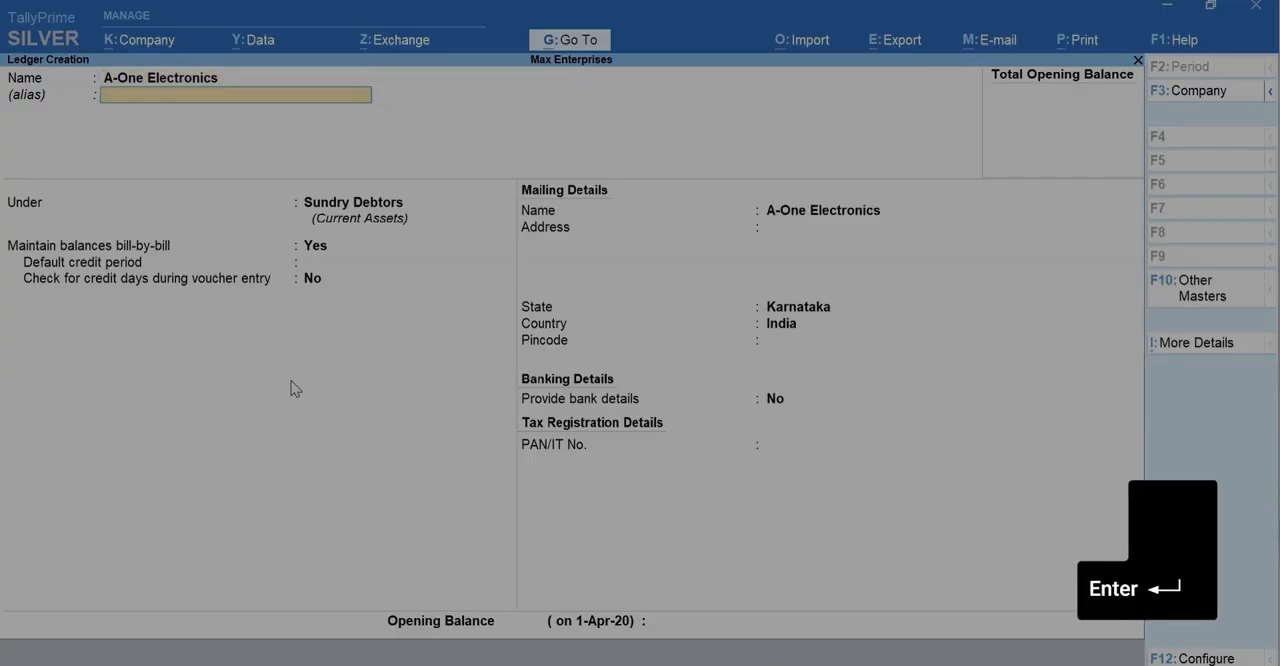
key(Return)
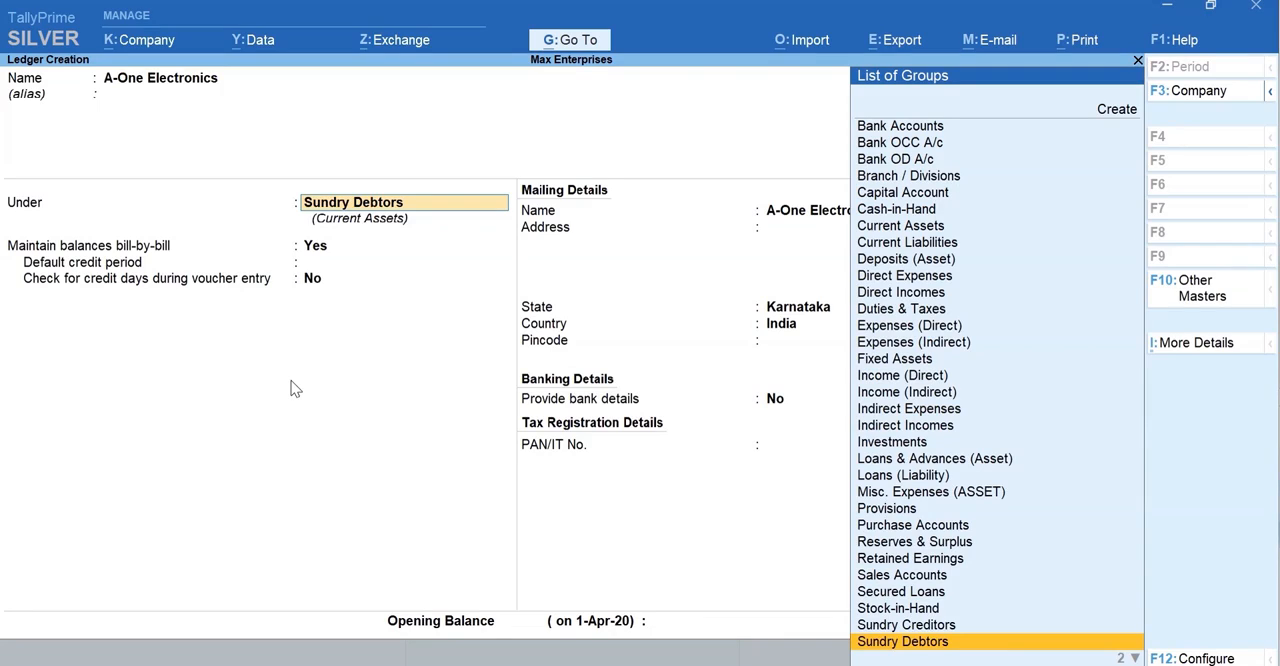
Step: Place the supplier ledger under Sundry Creditors and save it without an address or opening balance
text(Cr)
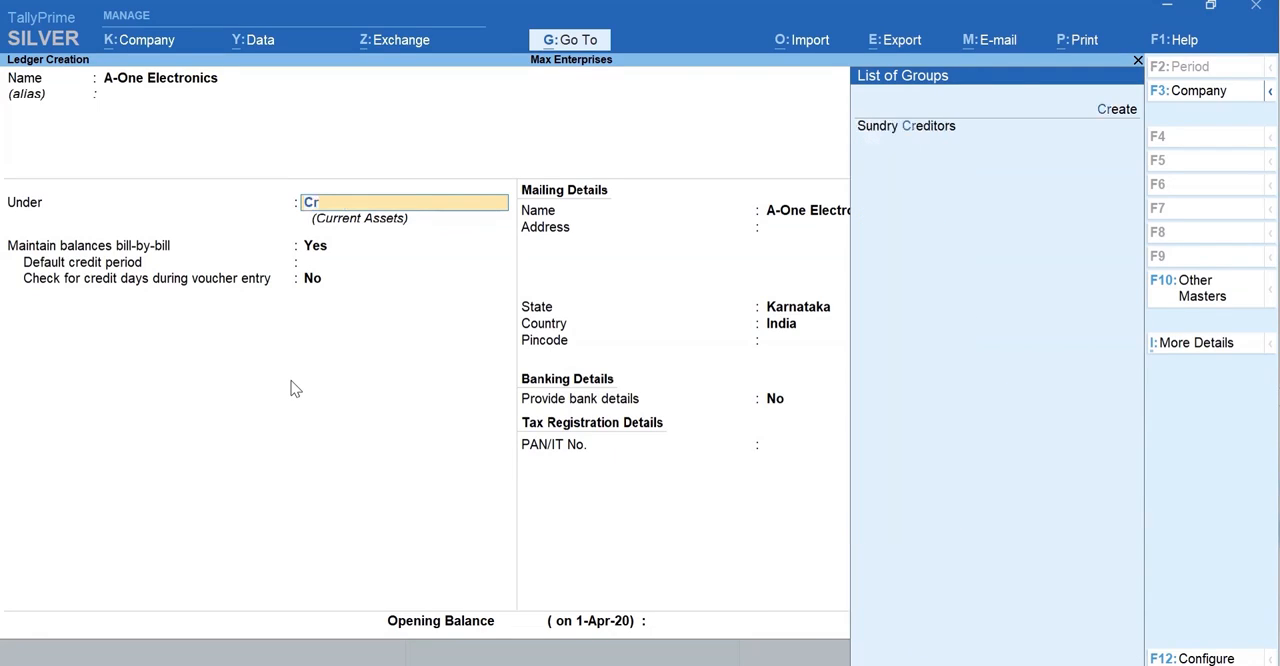
text(e)
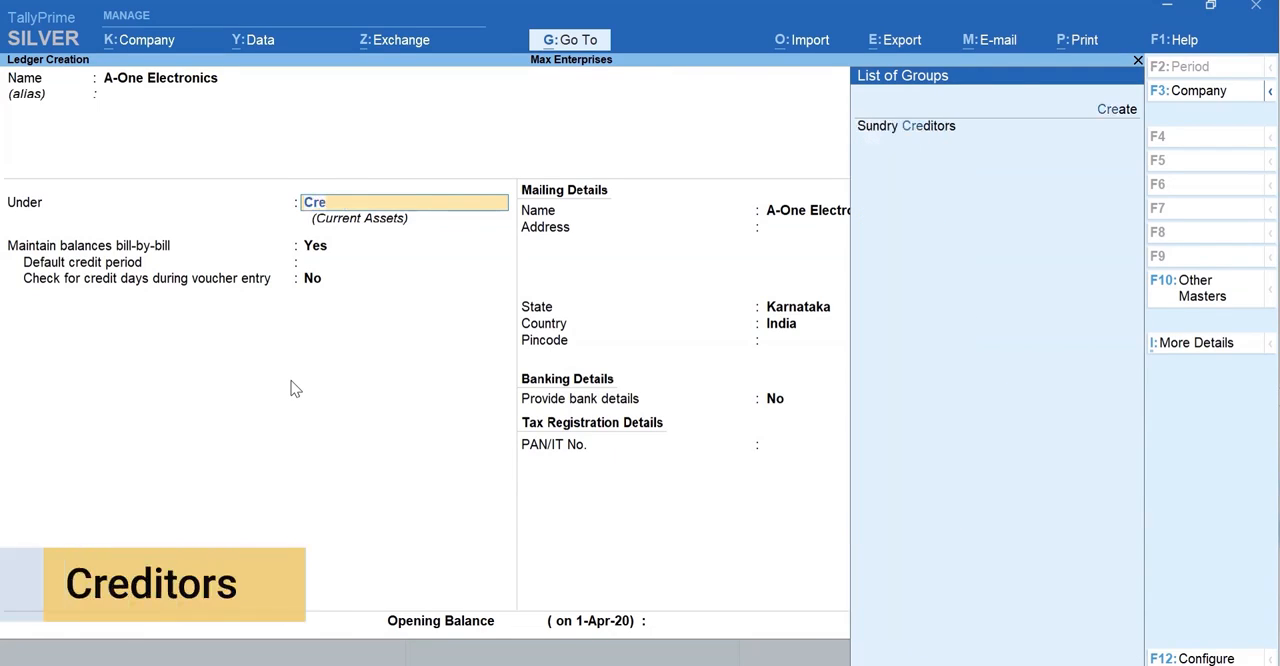
key(Return)
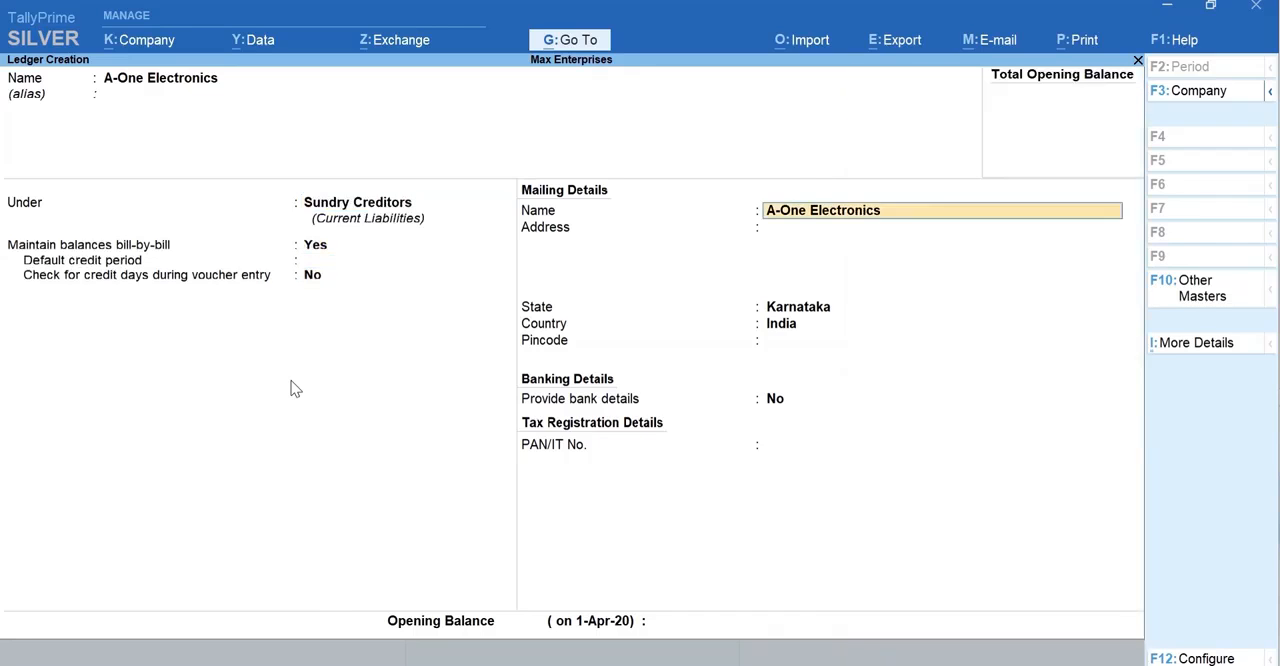
key(Return)
key(Return)
key(Return)
key(Return)
key(Return)
key(Return)
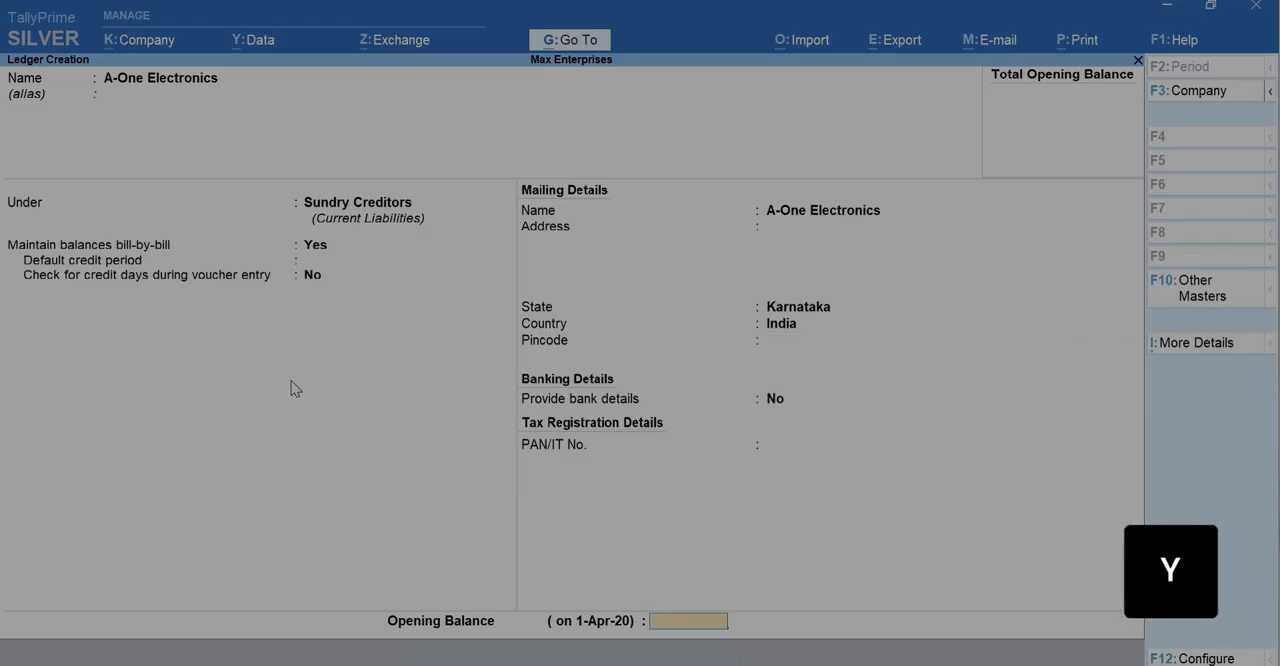
key(y)
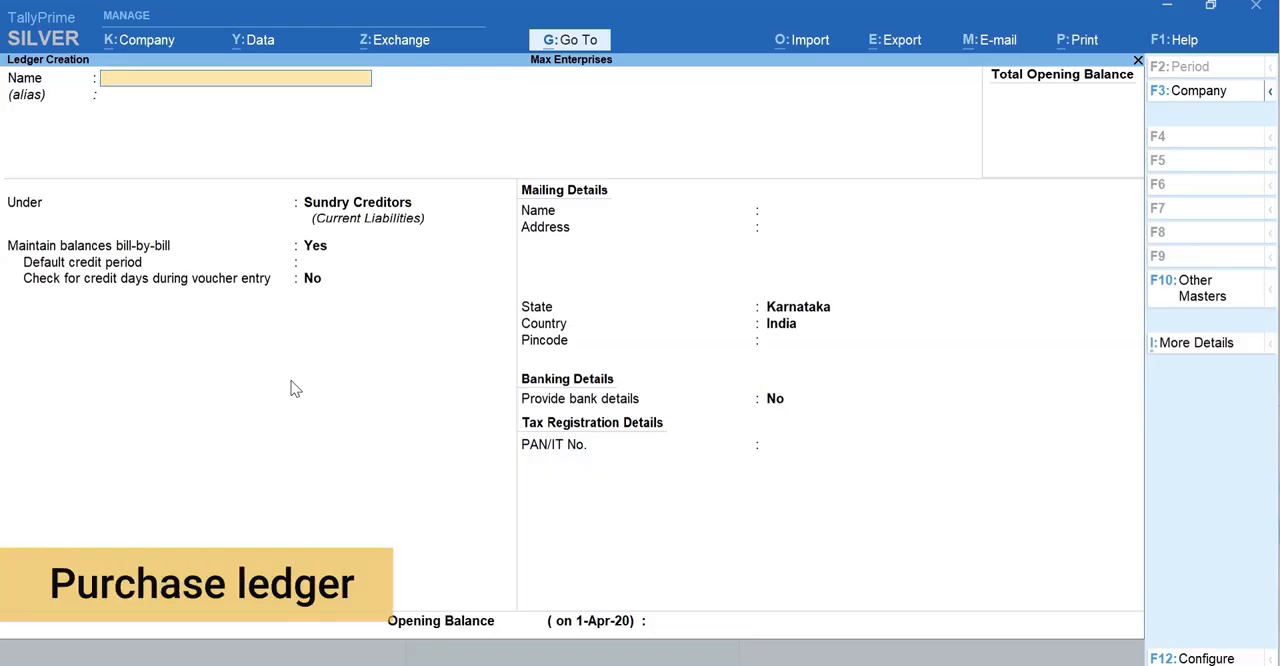
Step: Create a ledger named Purchases under the Purchase Accounts group and save it
text(Purchases)
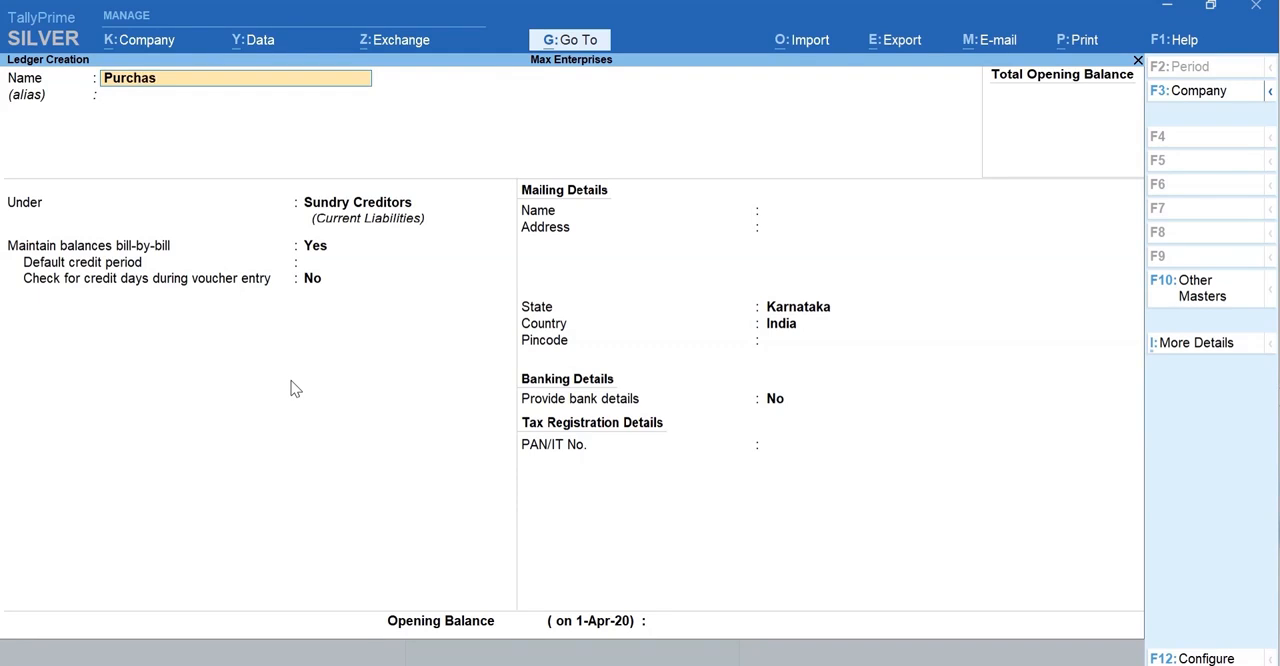
key(Return)
key(Return)
text(Pur)
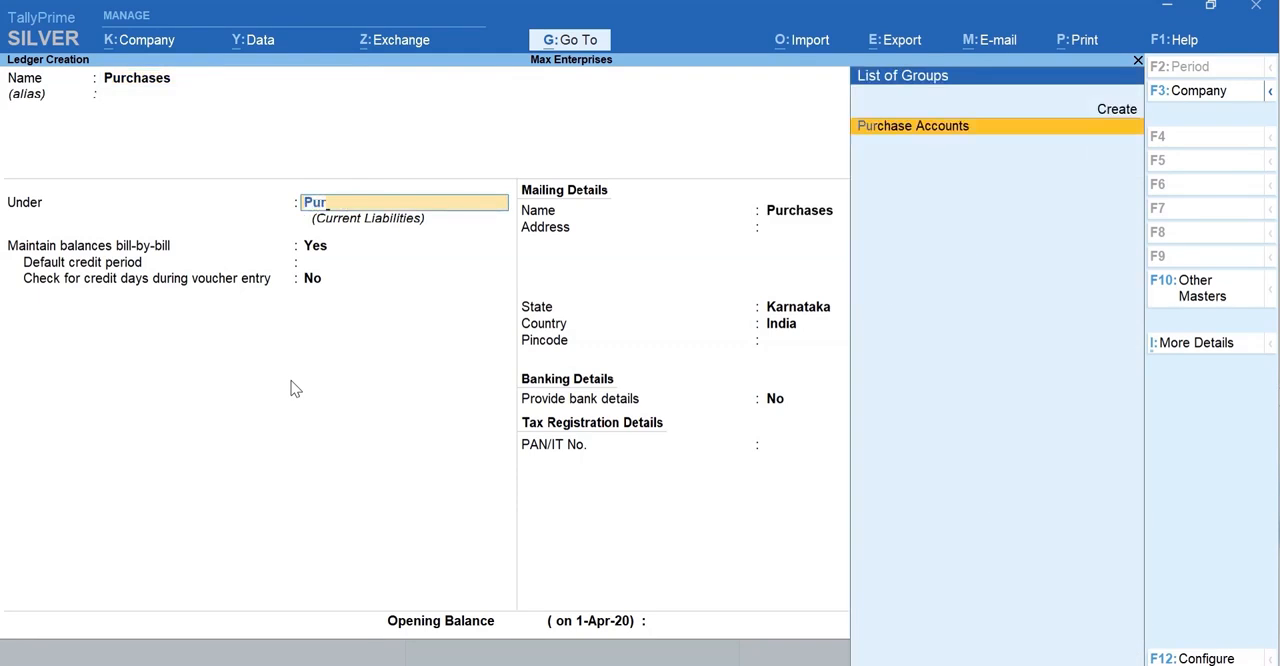
key(Return)
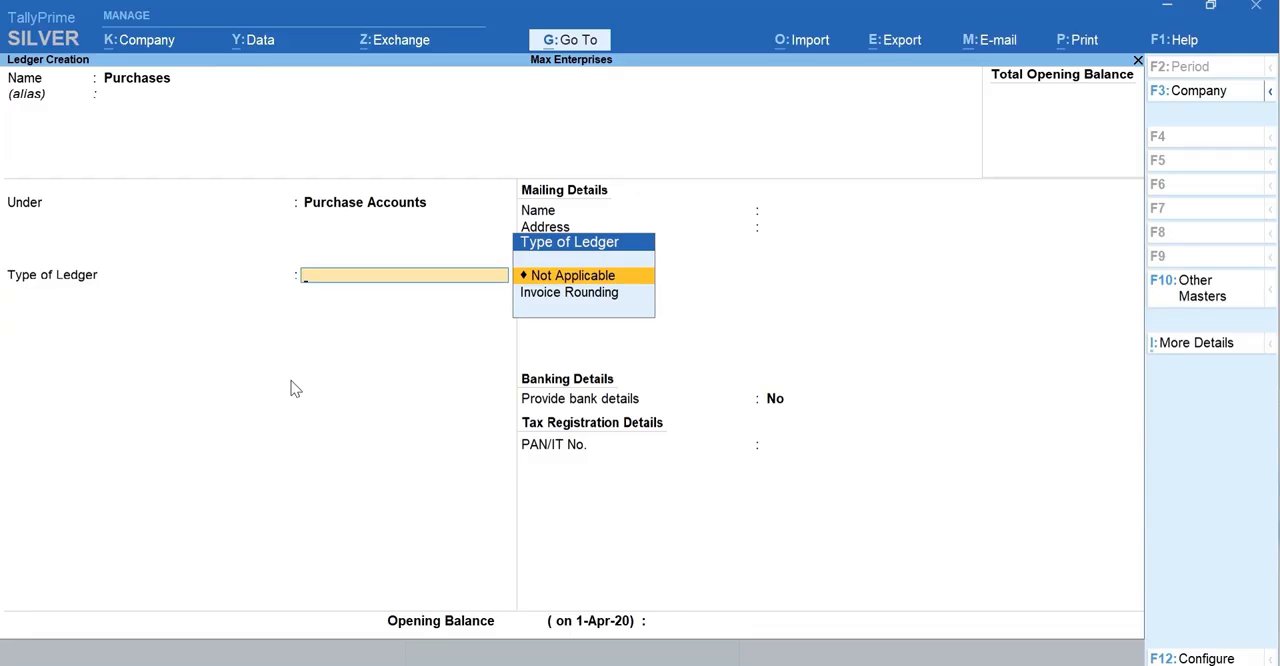
key(ctrl+a)
key(Escape)
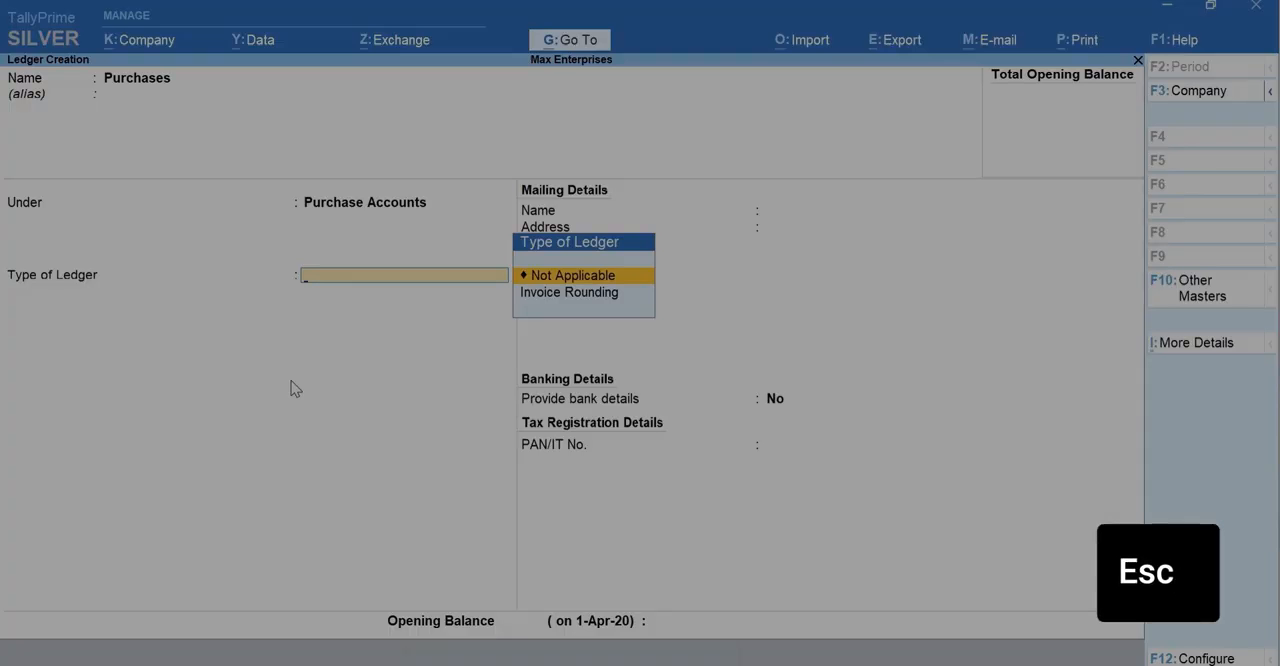
key(ctrl+a)
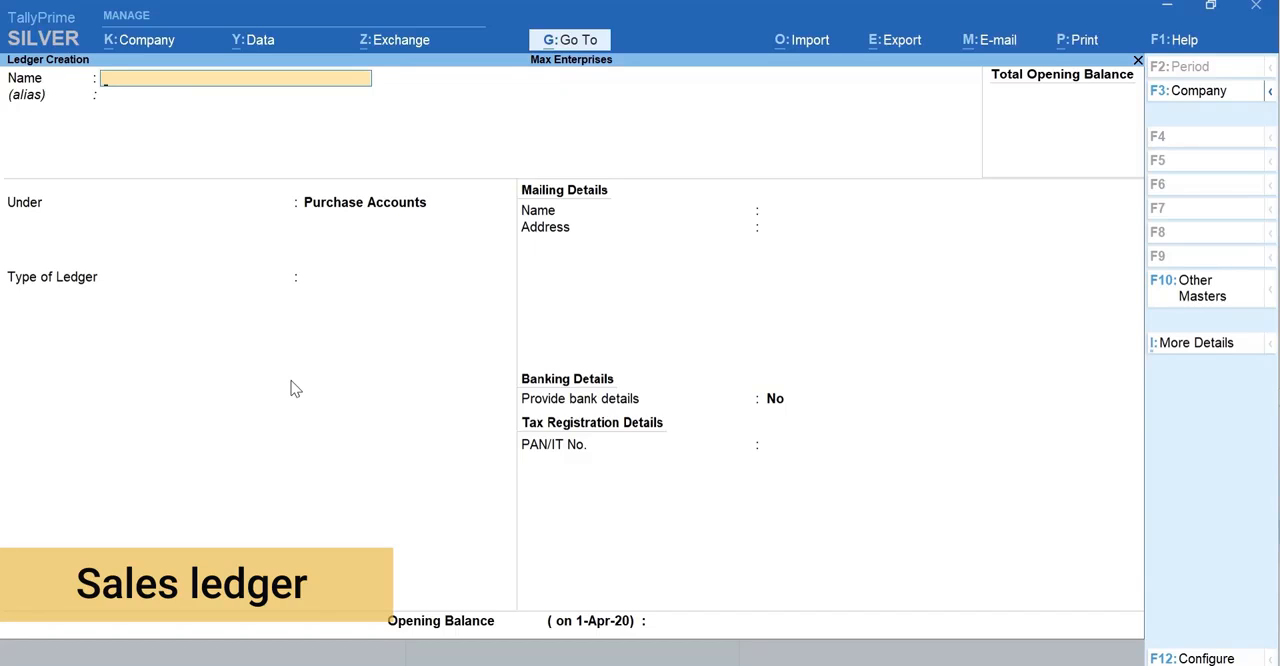
Step: Create a ledger named Sales under the Sales Accounts group and save it
text(Sales)
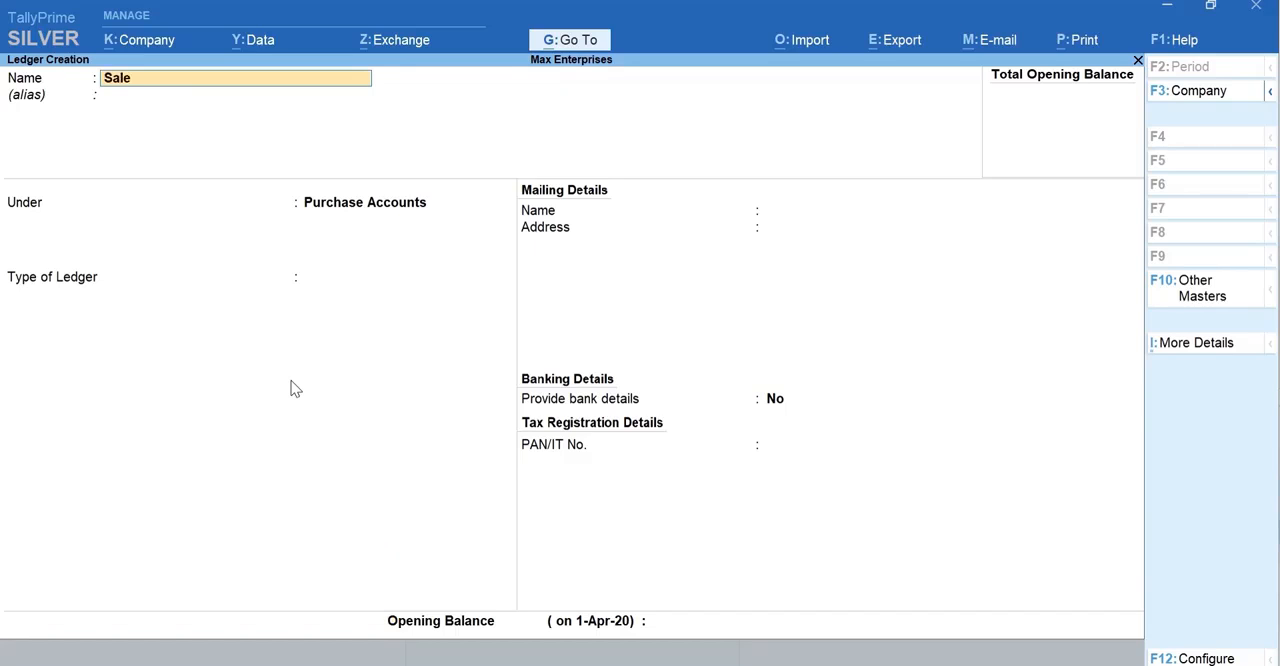
key(Return)
key(Return)
text(Sa)
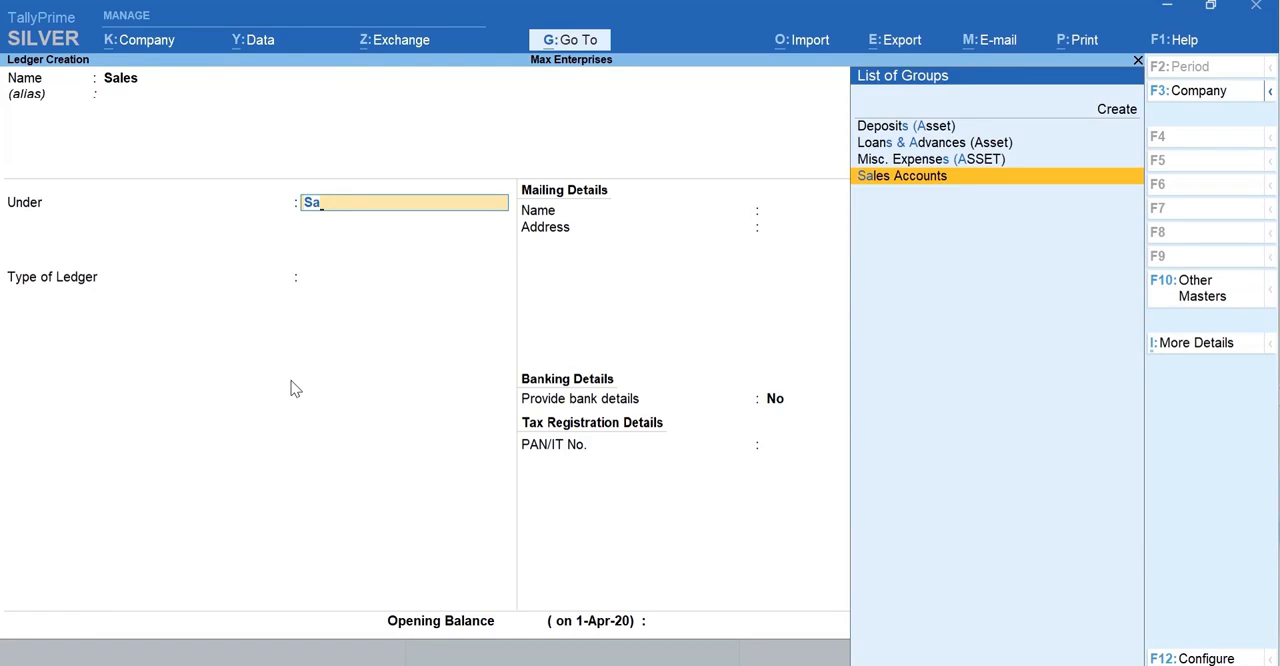
key(Return)
key(ctrl)
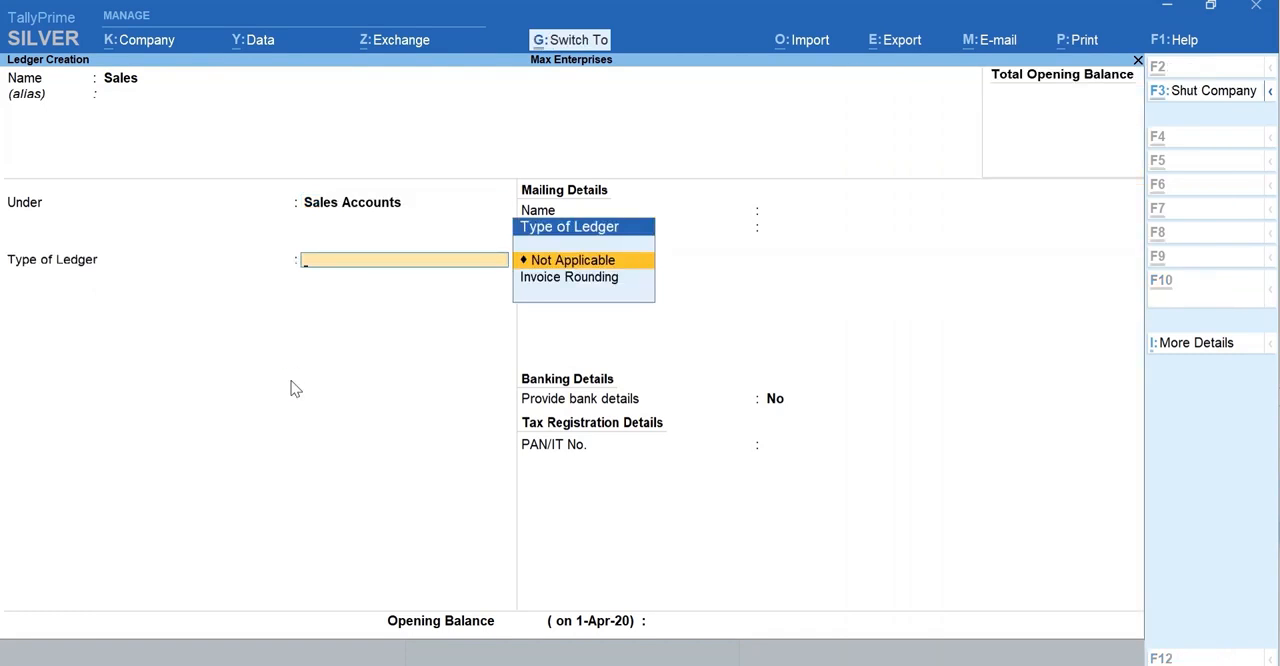
key(ctrl+a)
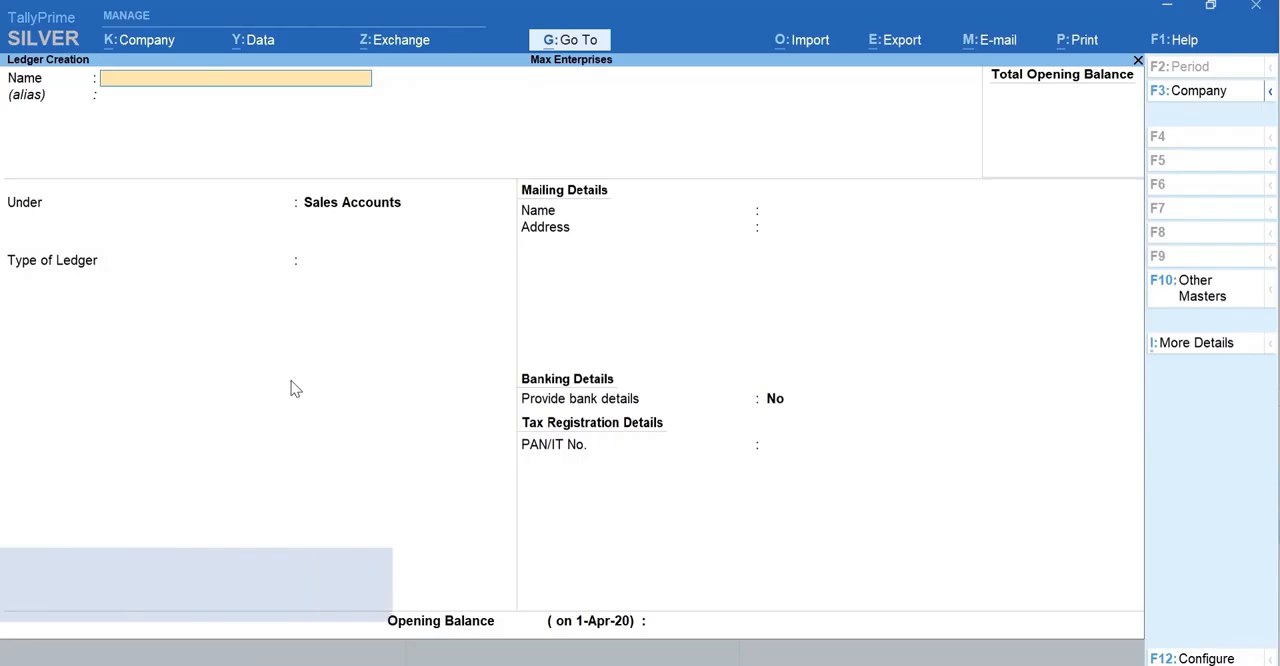
Step: Name the new ledger ICICI Bank, leave the alias blank and place it under the Bank Accounts group
text(ICIC)
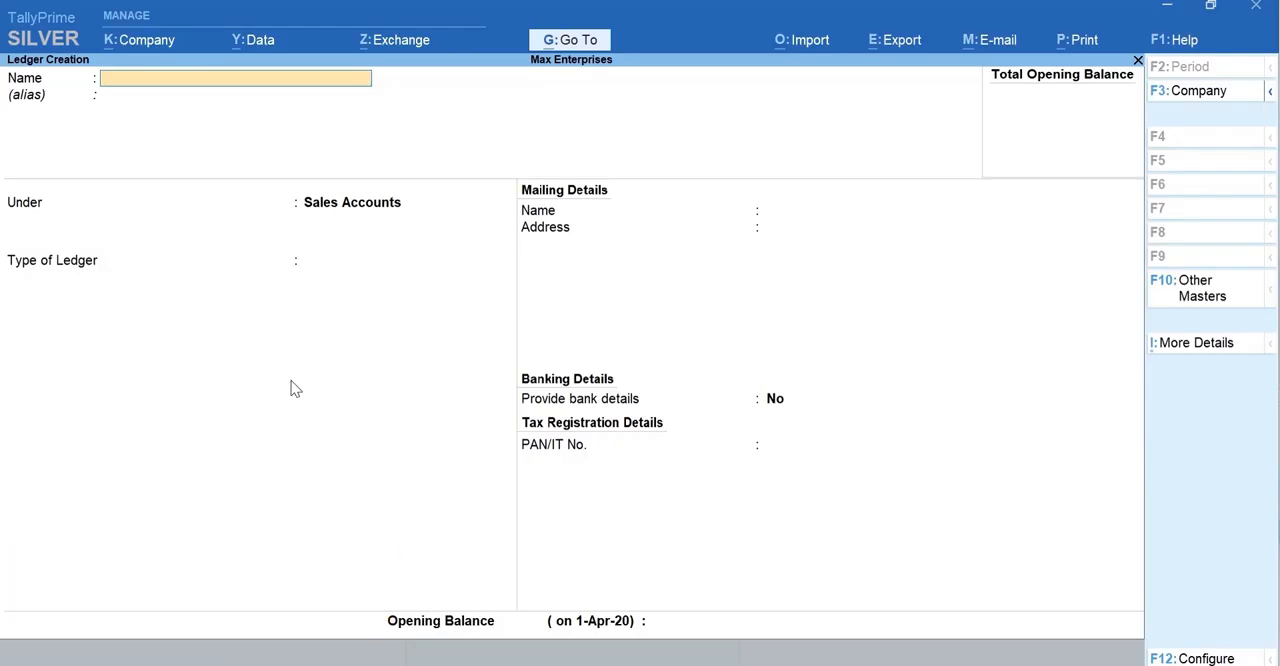
text(I Bank)
key(Return)
text(Bank)
key(Return)
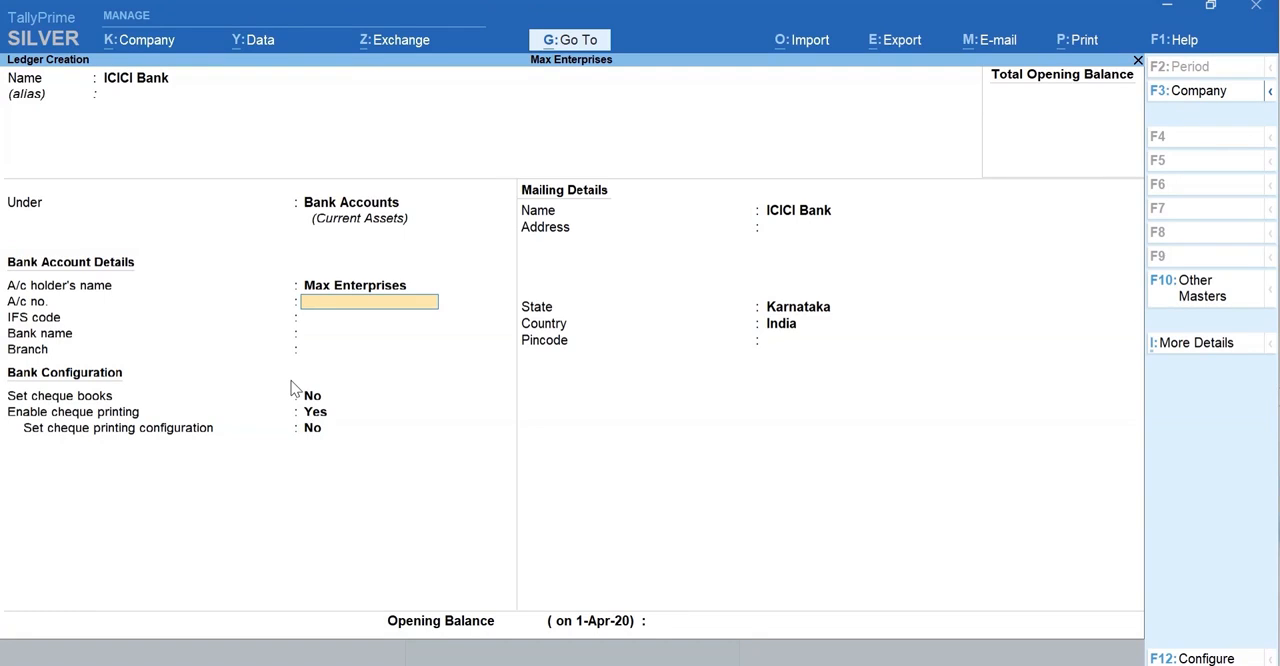
Step: Enter the bank account number, IFS code ICIC0000043, bank name ICICI Bank (India) and branch HSR Layout for the ledger
key(Return)
text(ICIC0000043)
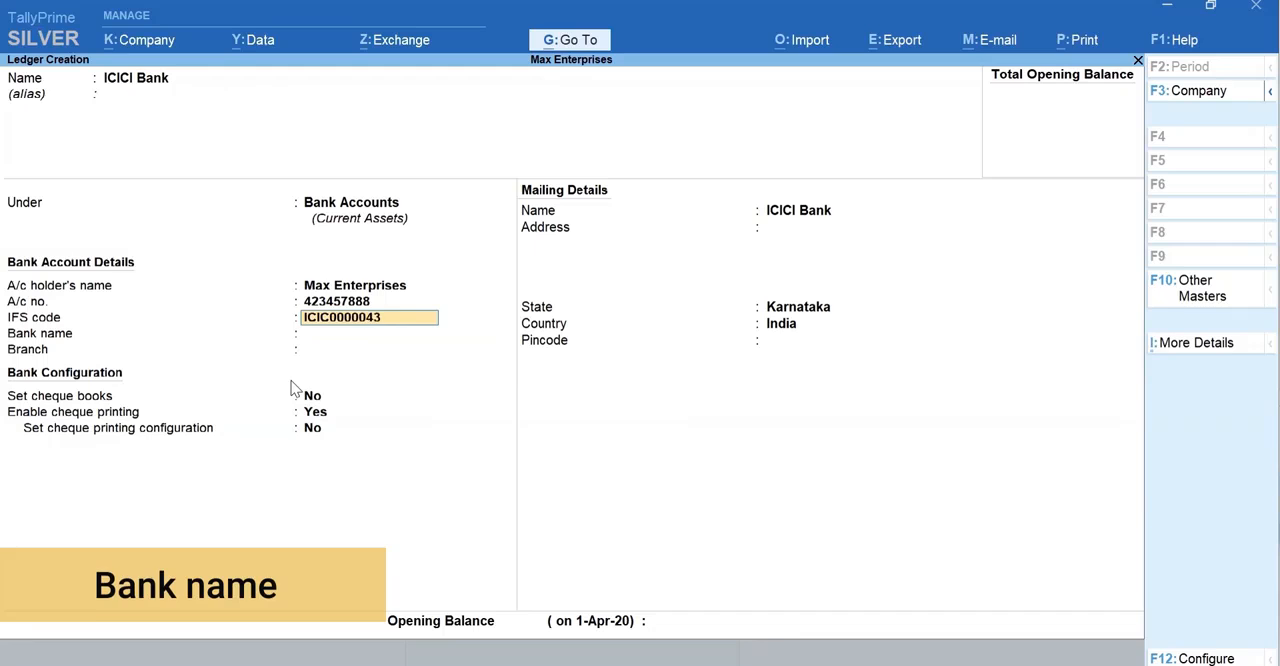
key(Return)
text(ICICI Bank (India)
key(Return)
text(HSR Lay)
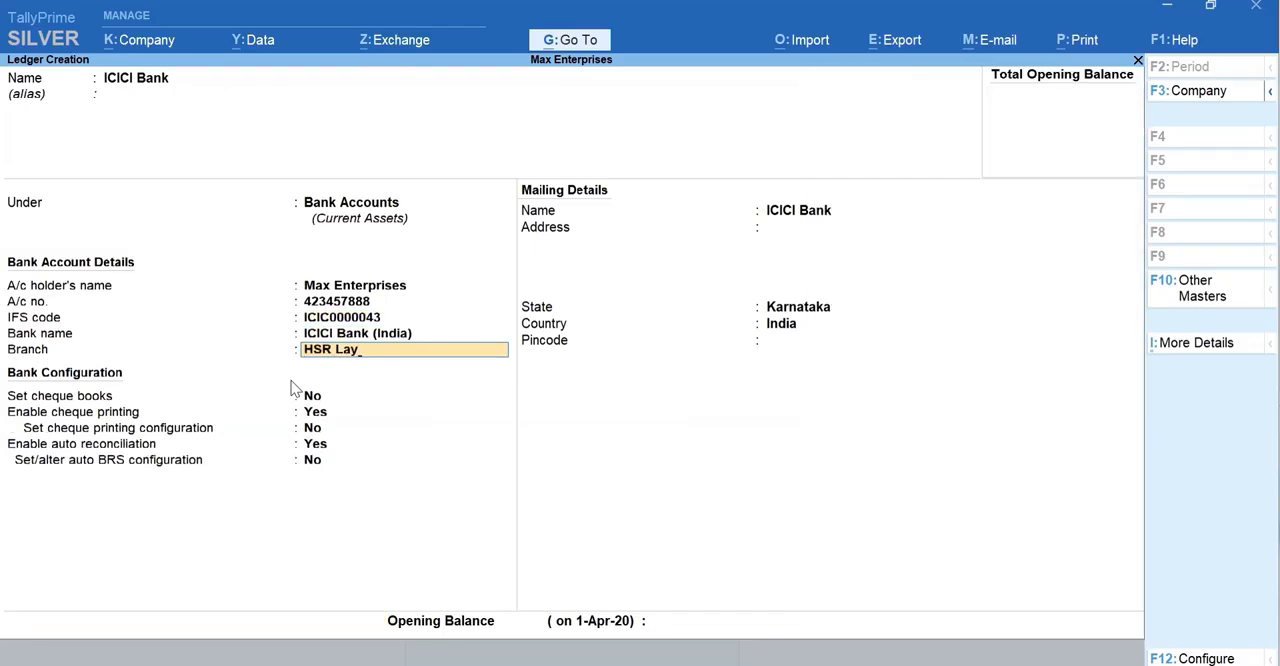
text(out)
key(Return)
key(Return)
key(Return)
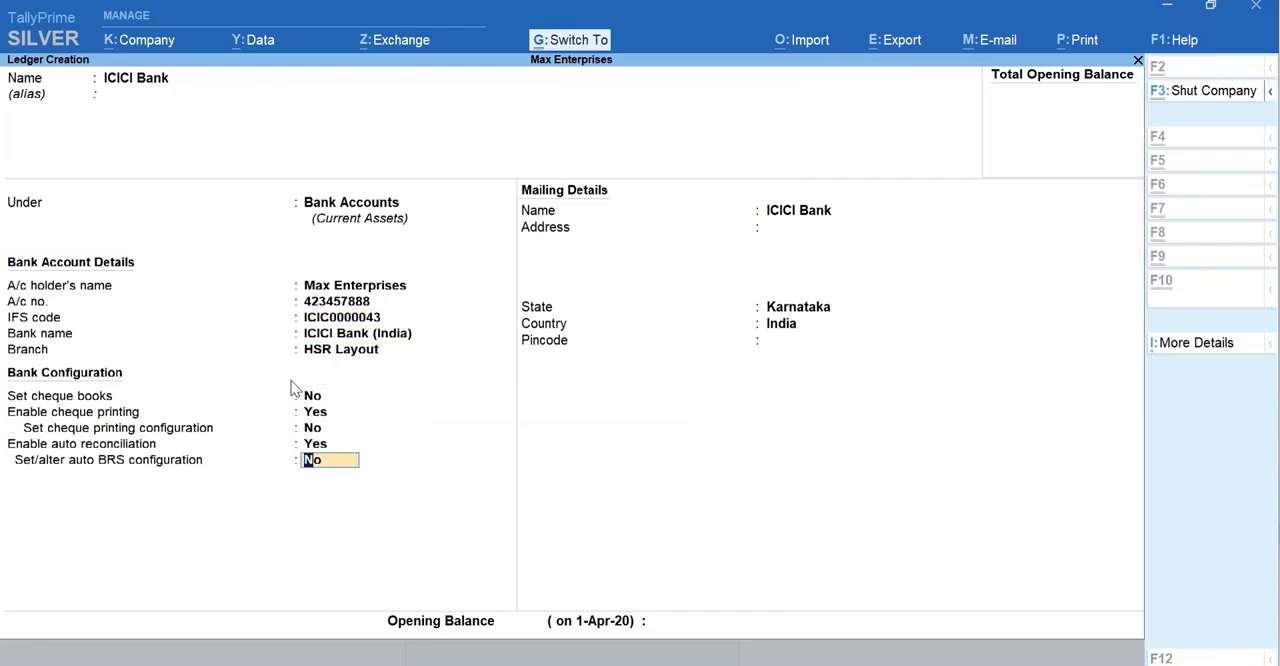
Step: Save the ICICI Bank ledger with the default bank configuration and return to the Gateway of Tally
key(ctrl+a)
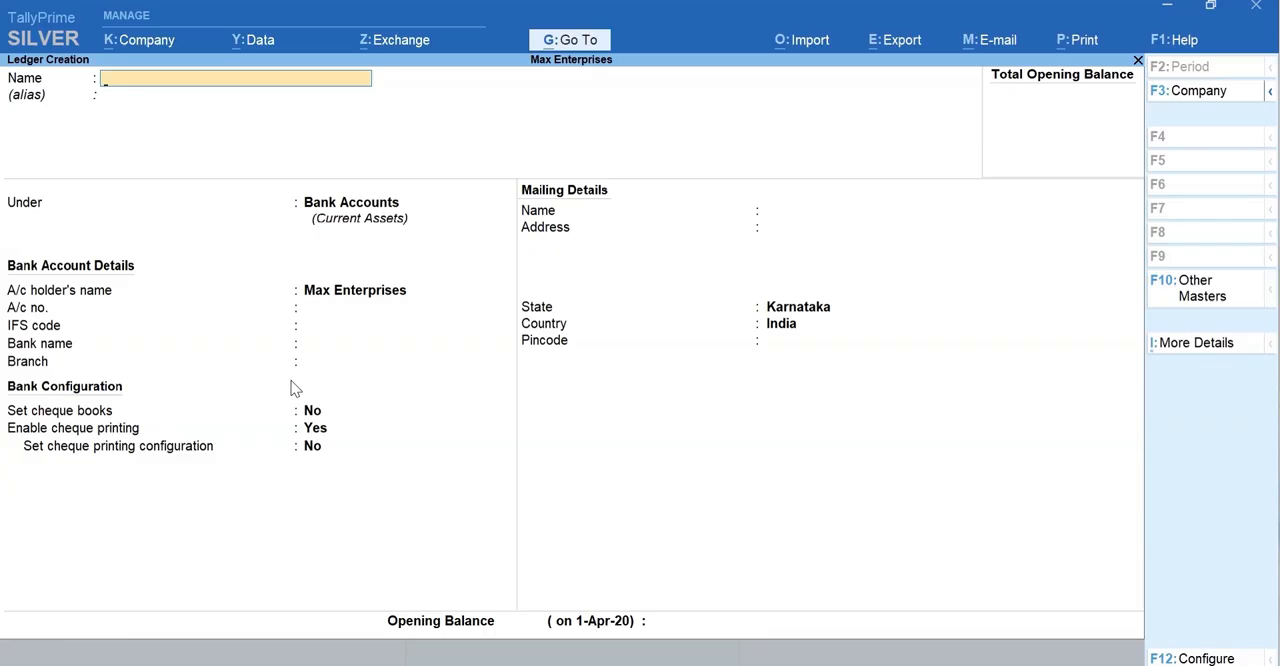
key(Escape)
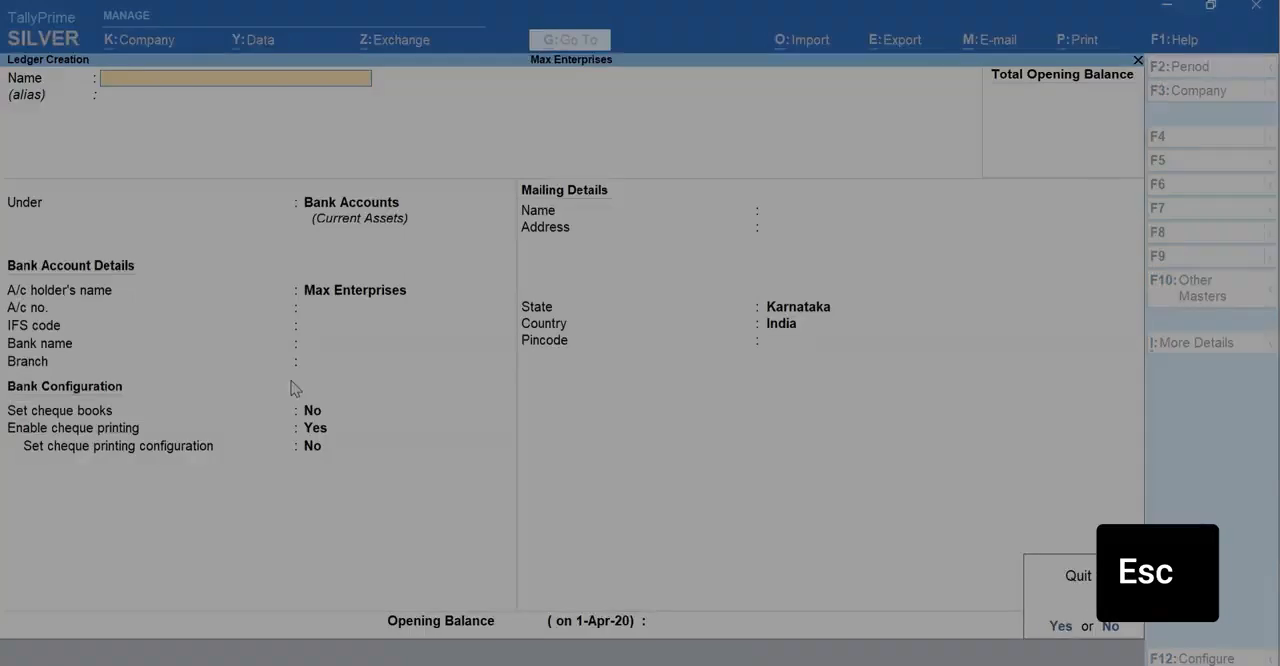
key(Escape)
key(Escape)
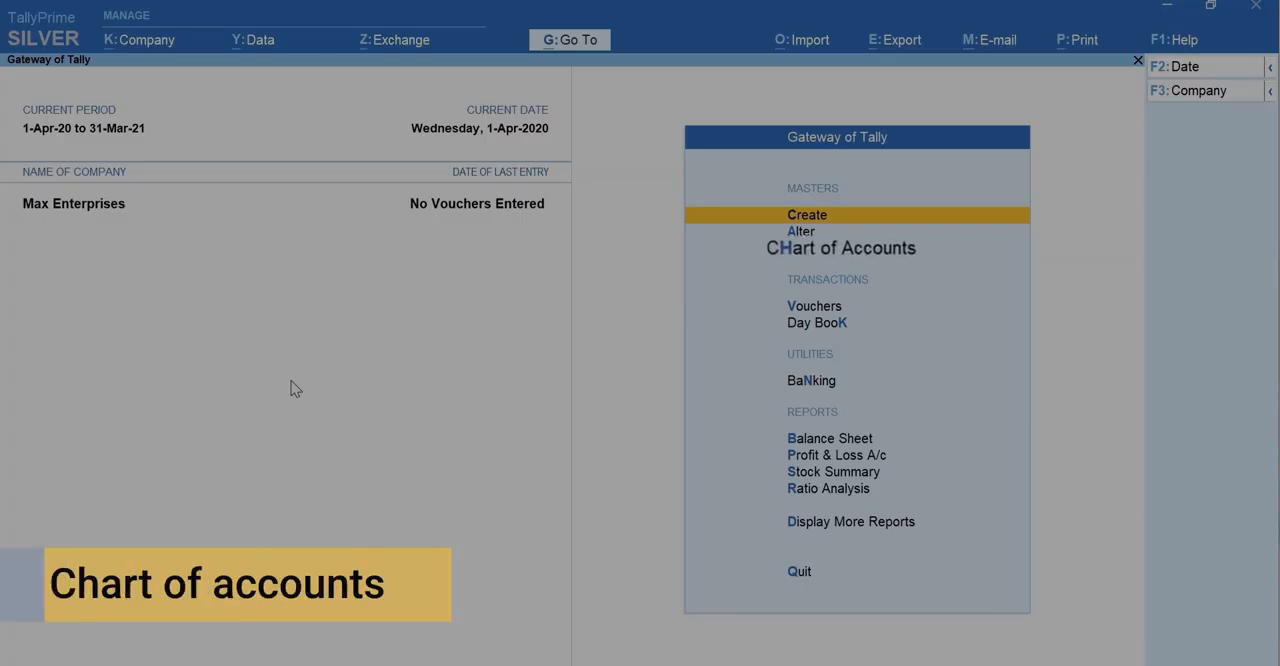
Step: Start a multi-ledger creation for the Indirect Expenses group from the ledgers in the Chart of Accounts
key(h)
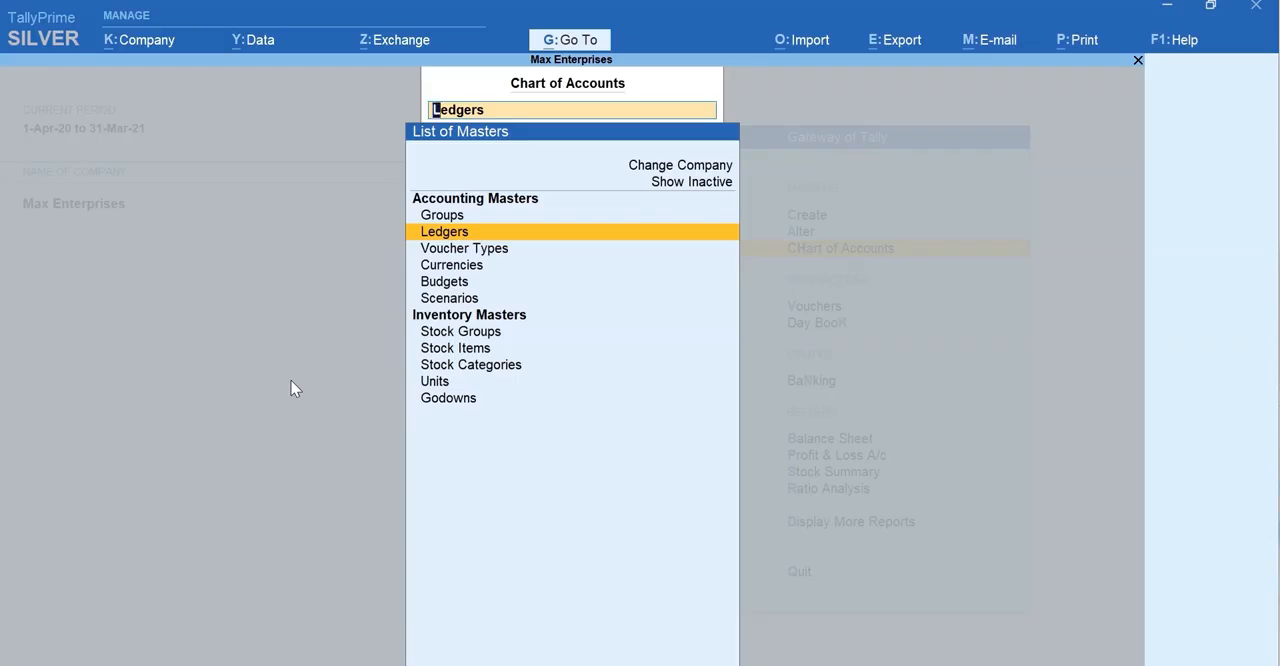
key(Return)
key(alt+h)
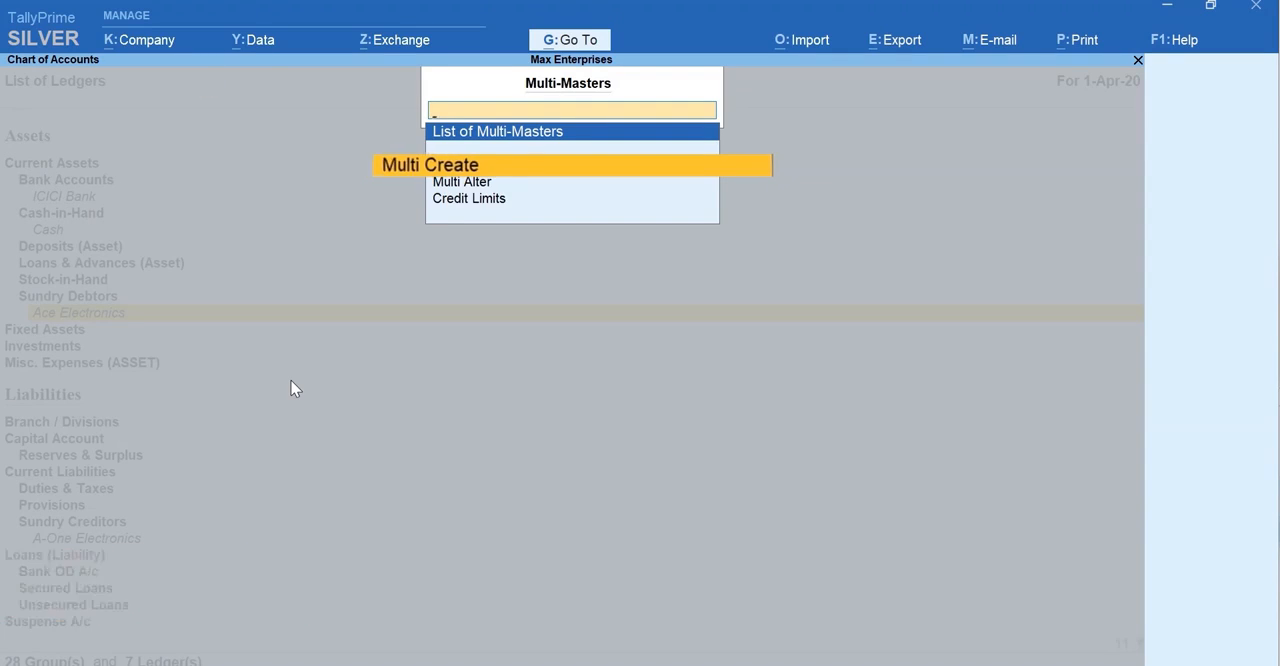
key(Return)
text(Indi)
key(Down)
key(Up)
key(Return)
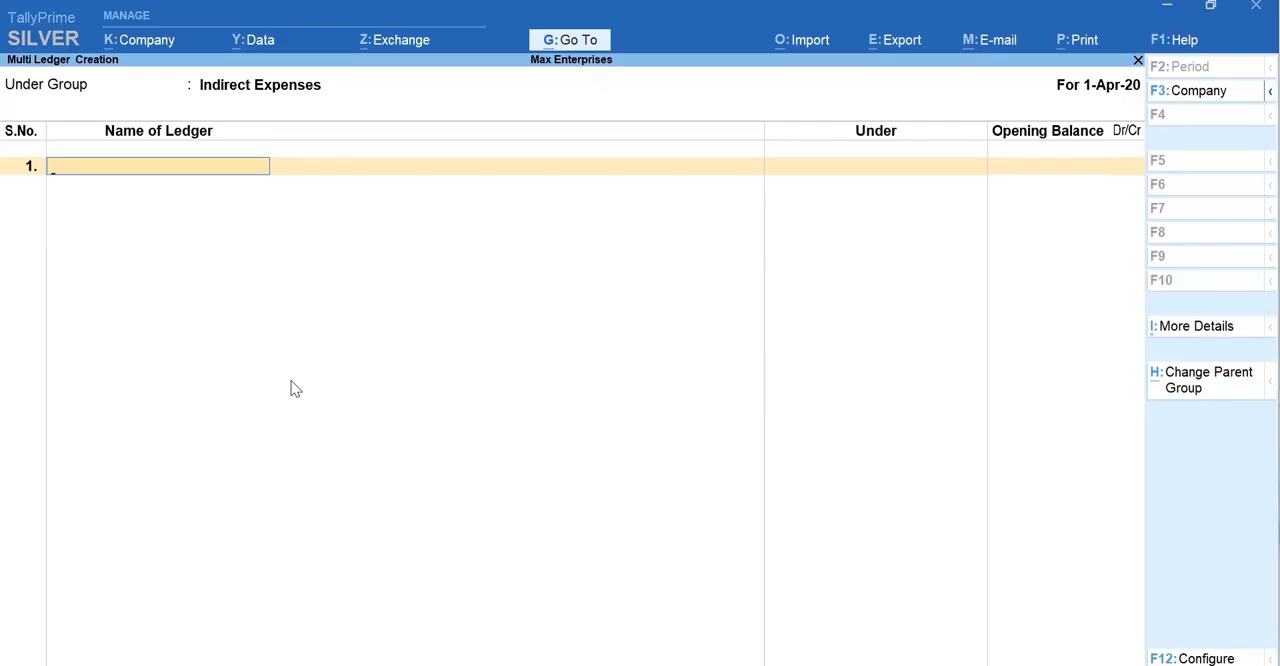
Step: Create the ledgers Rent, Conveyance and Office Expenses without opening balances and save them
text(Rent)
key(Return)
key(Return)
text(Conveyance)
key(Return)
key(Return)
text(Office Expenses)
key(Return)
key(Return)
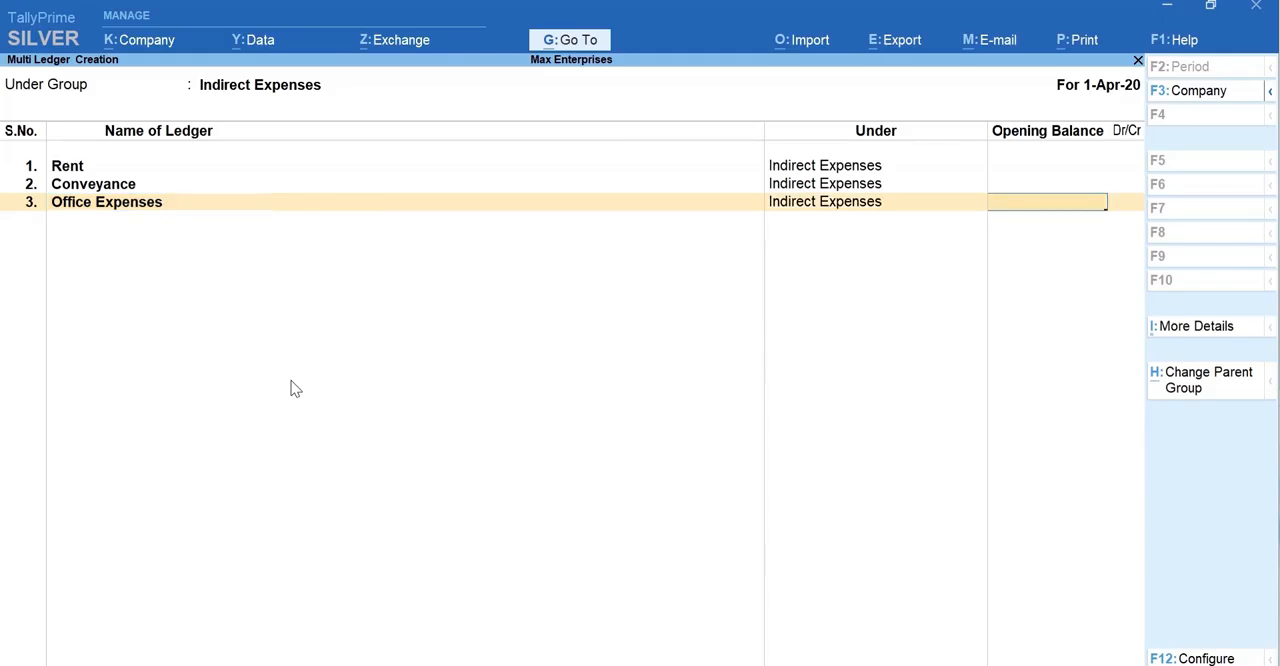
key(Return)
key(Return)
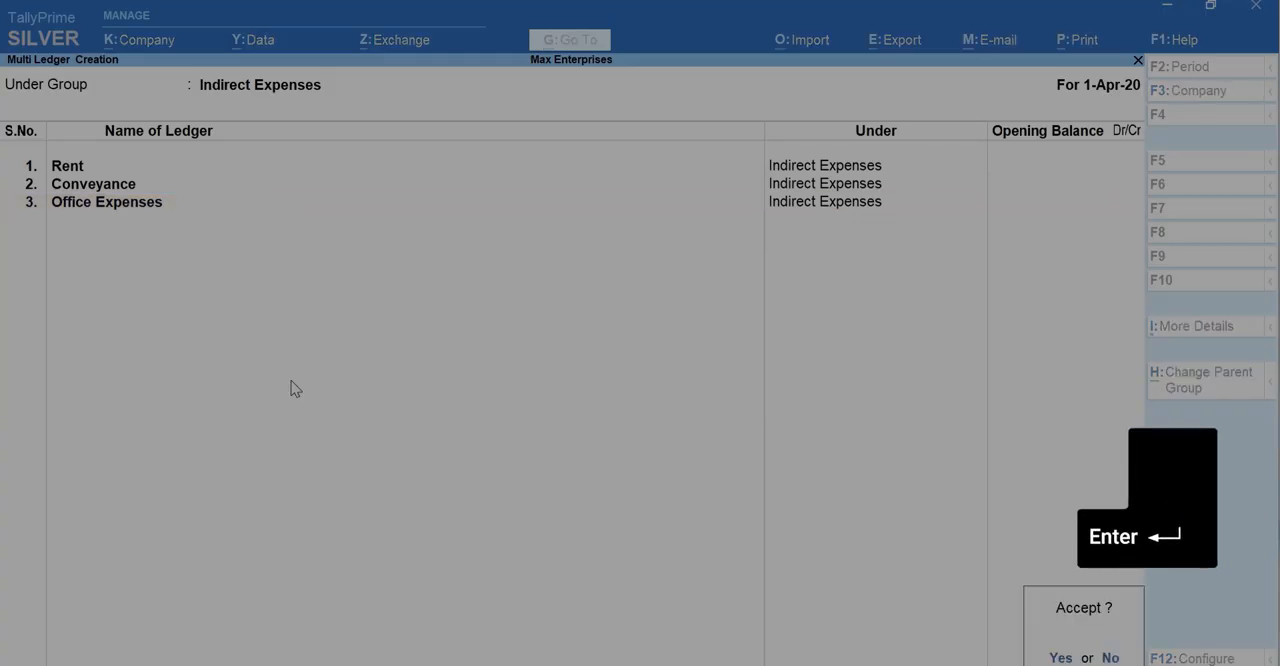
key(Return)
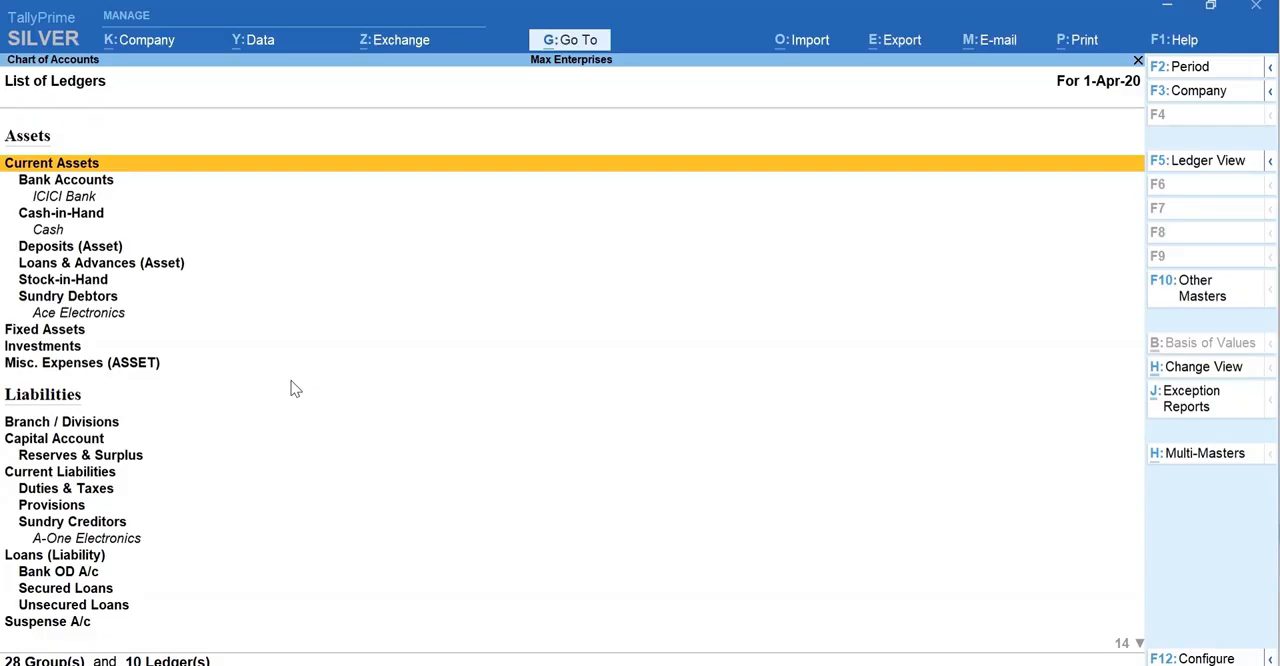
Step: View the chart of accounts by ledger, check the available exception reports and return to the Gateway of Tally
key(F5)
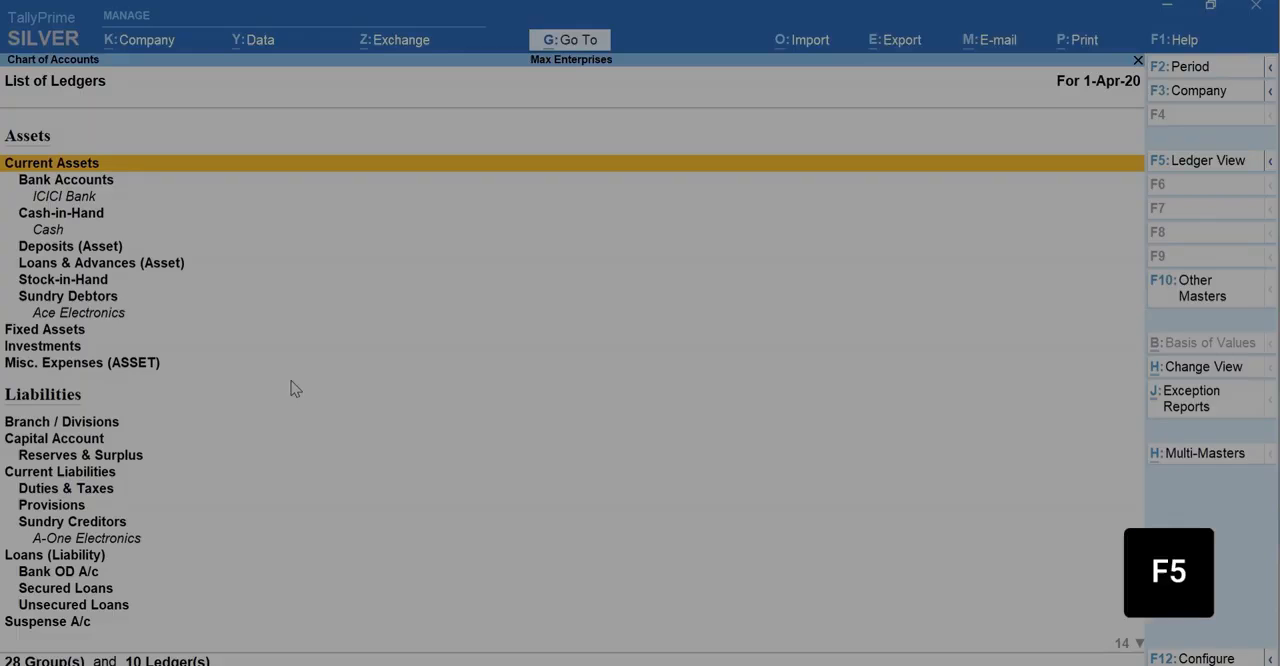
key(F5)
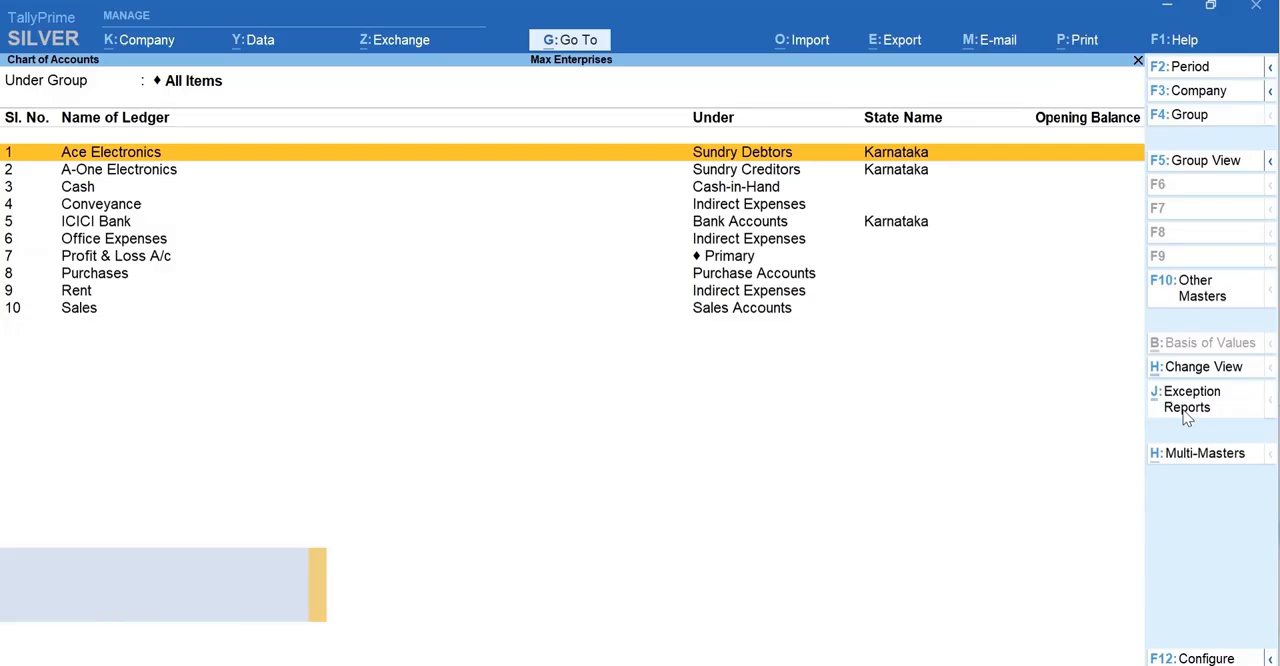
click(1190, 399)
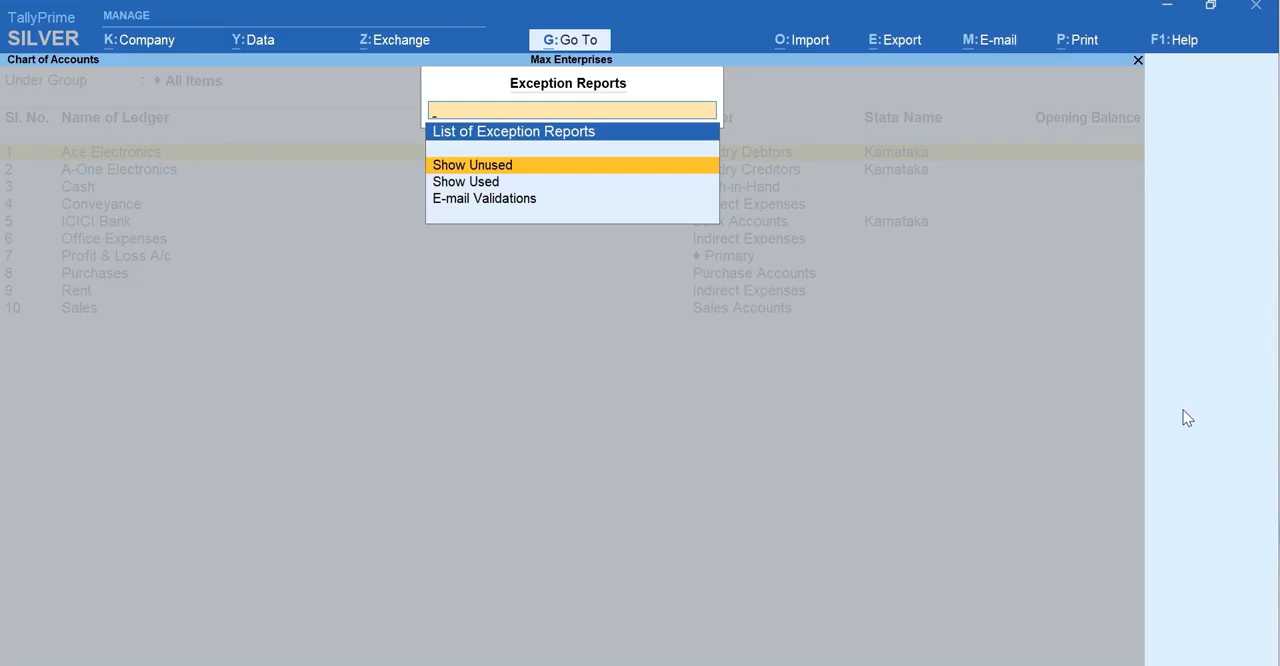
key(Escape)
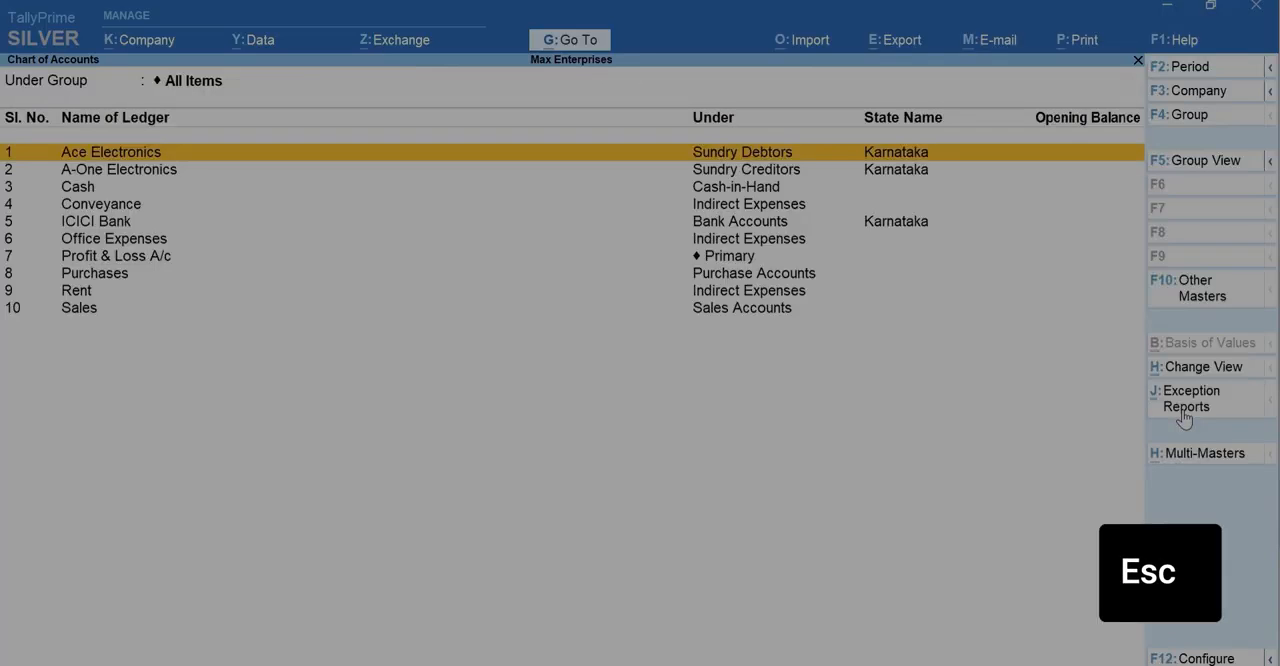
key(Escape)
key(Escape)
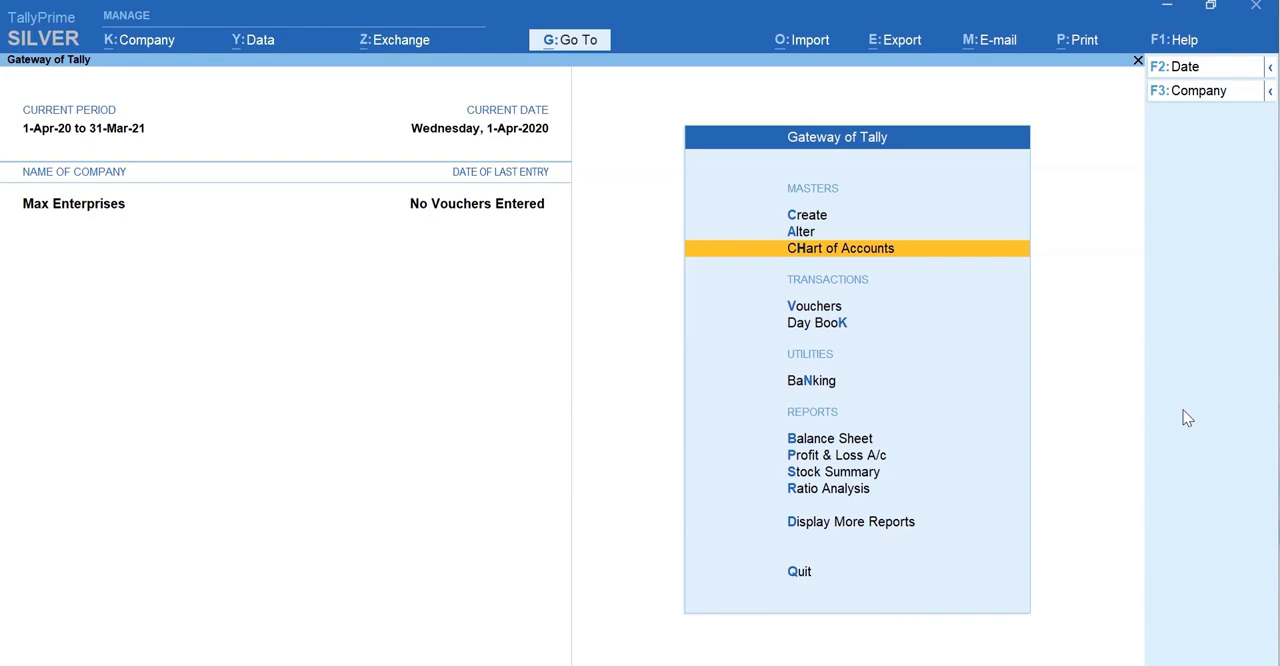
Step: Open the Ace Electronics ledger for alteration, review its details and close it without changes
key(a)
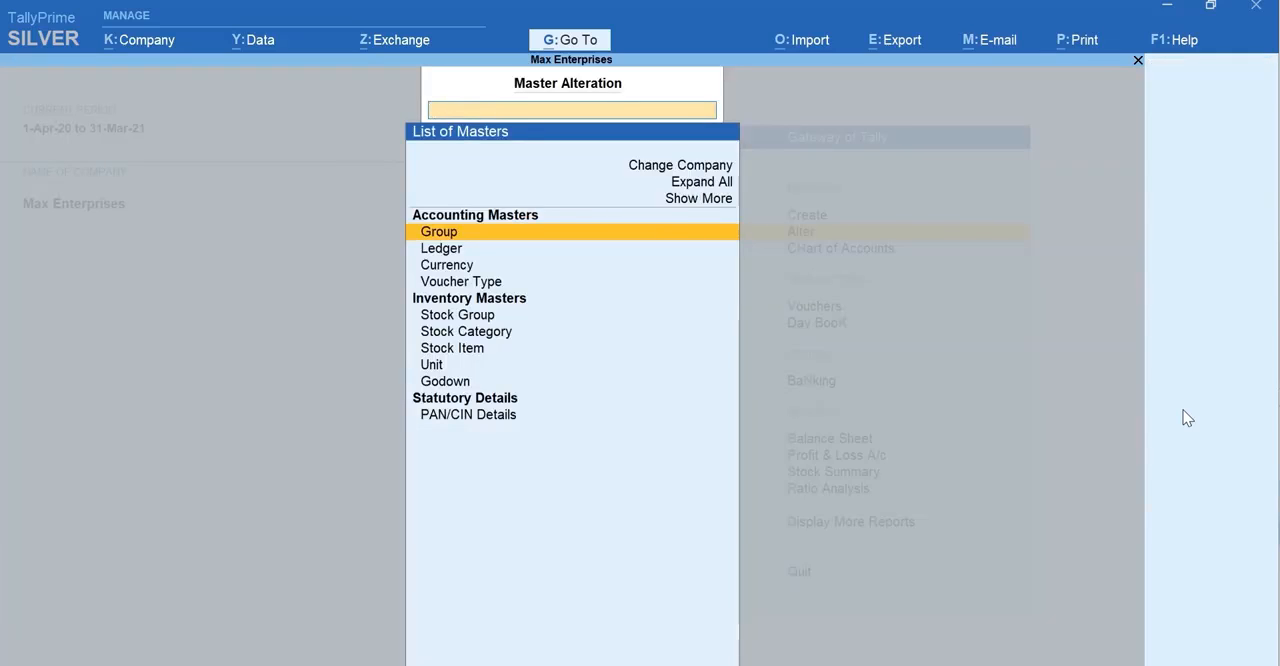
key(Down)
key(Return)
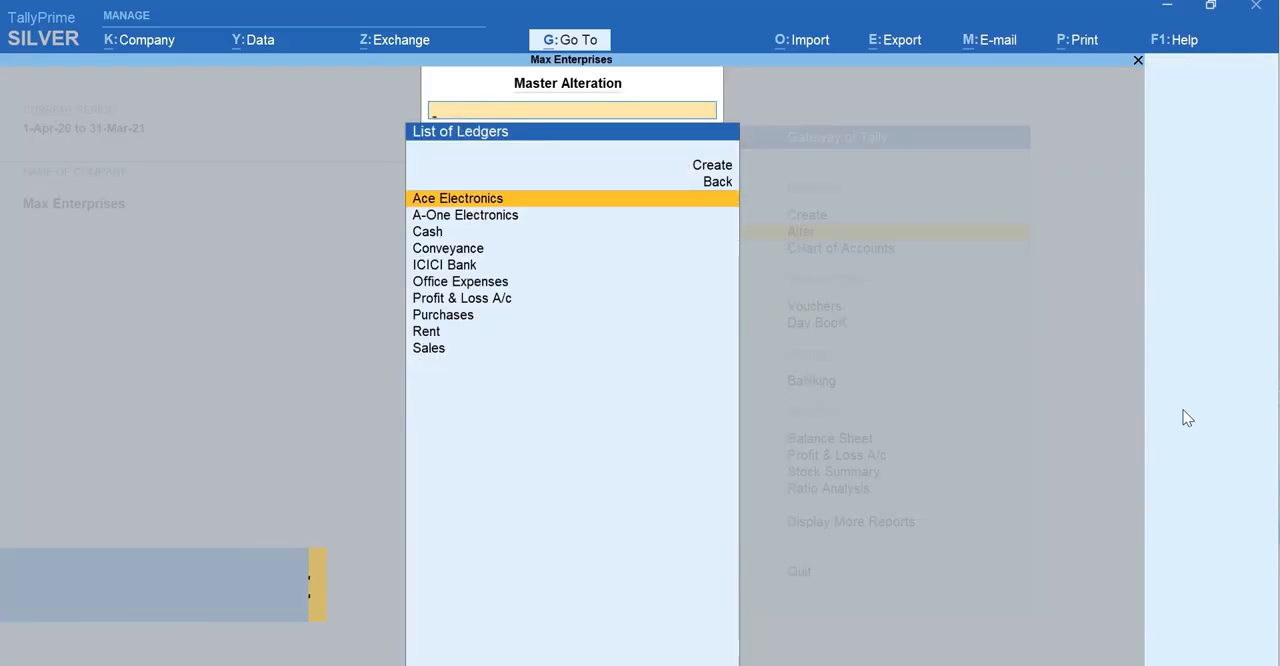
key(Return)
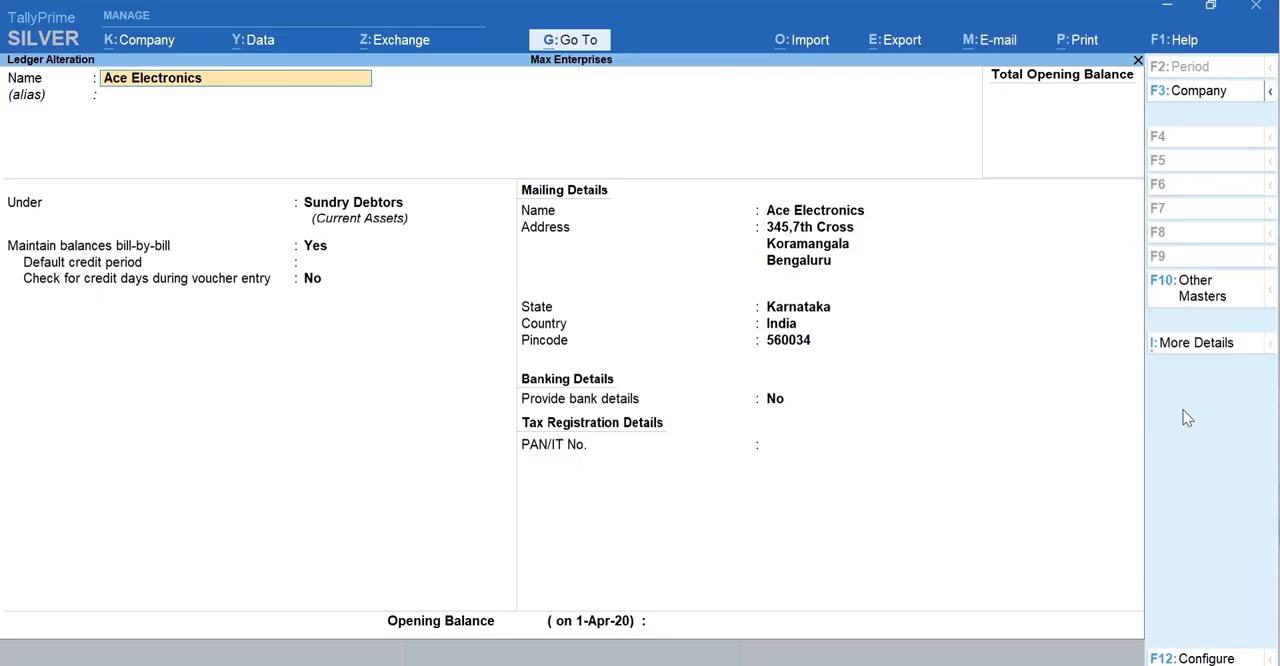
key(Escape)
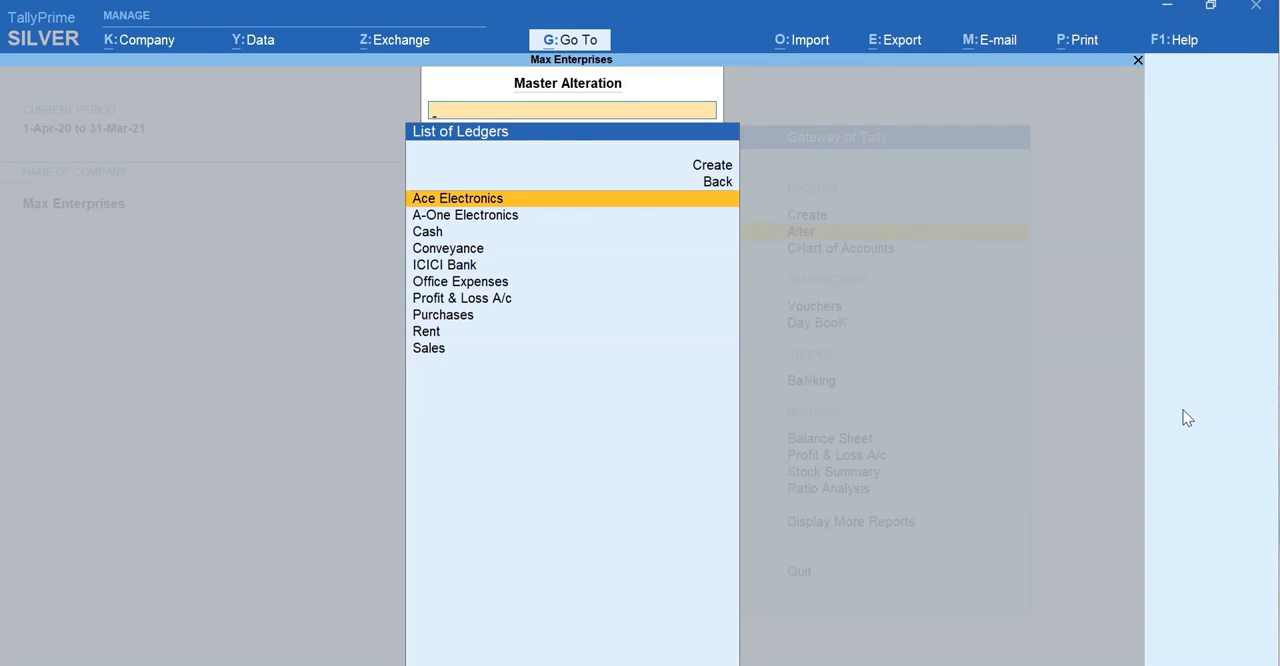
Step: Browse the other ledgers available for alteration and return to the Gateway of Tally
key(Down)
key(Down)
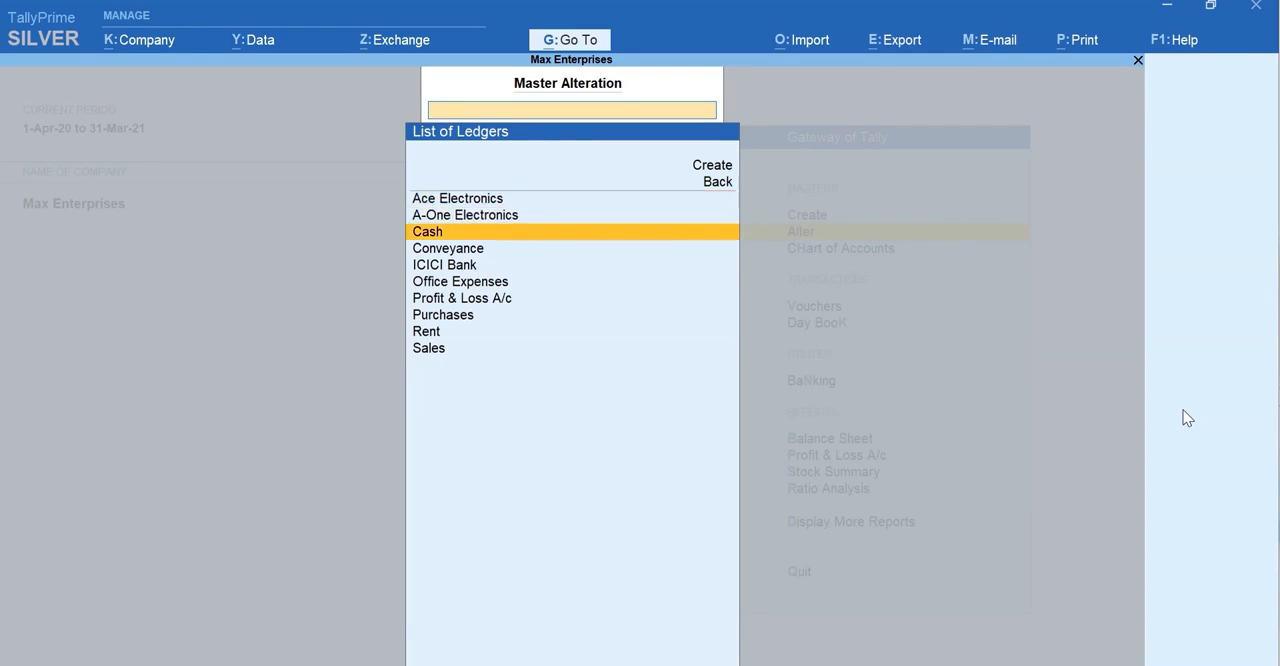
key(Down)
key(Down)
key(Down)
key(Down)
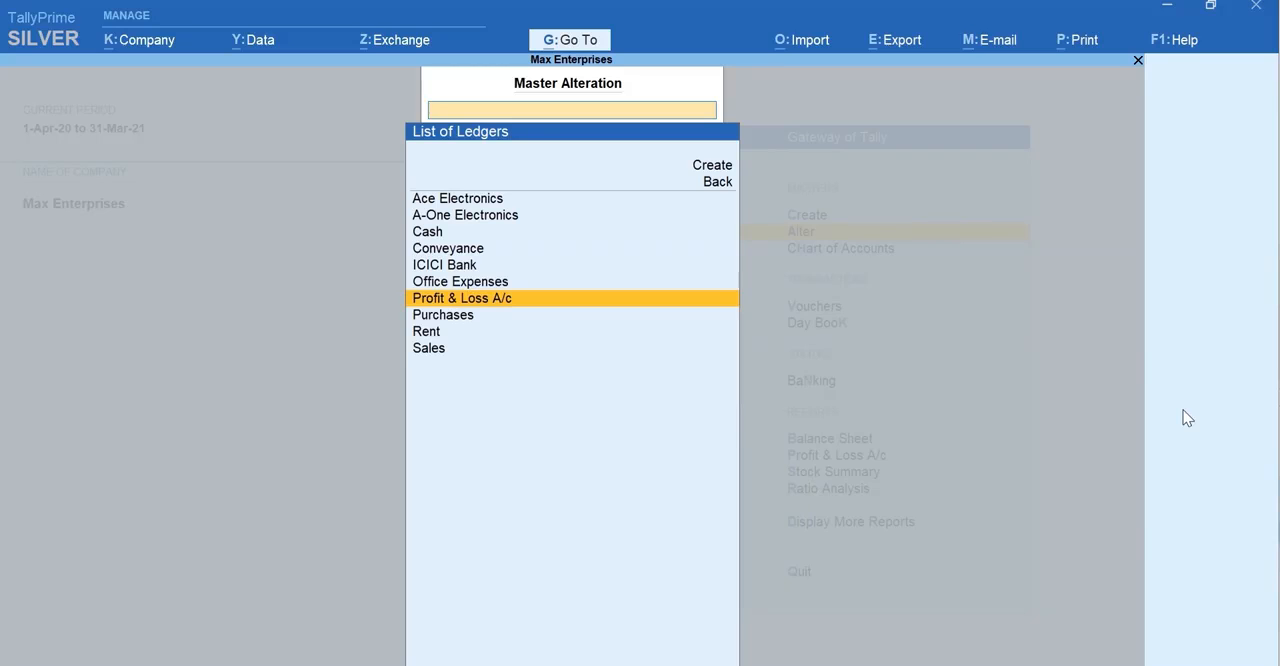
key(Escape)
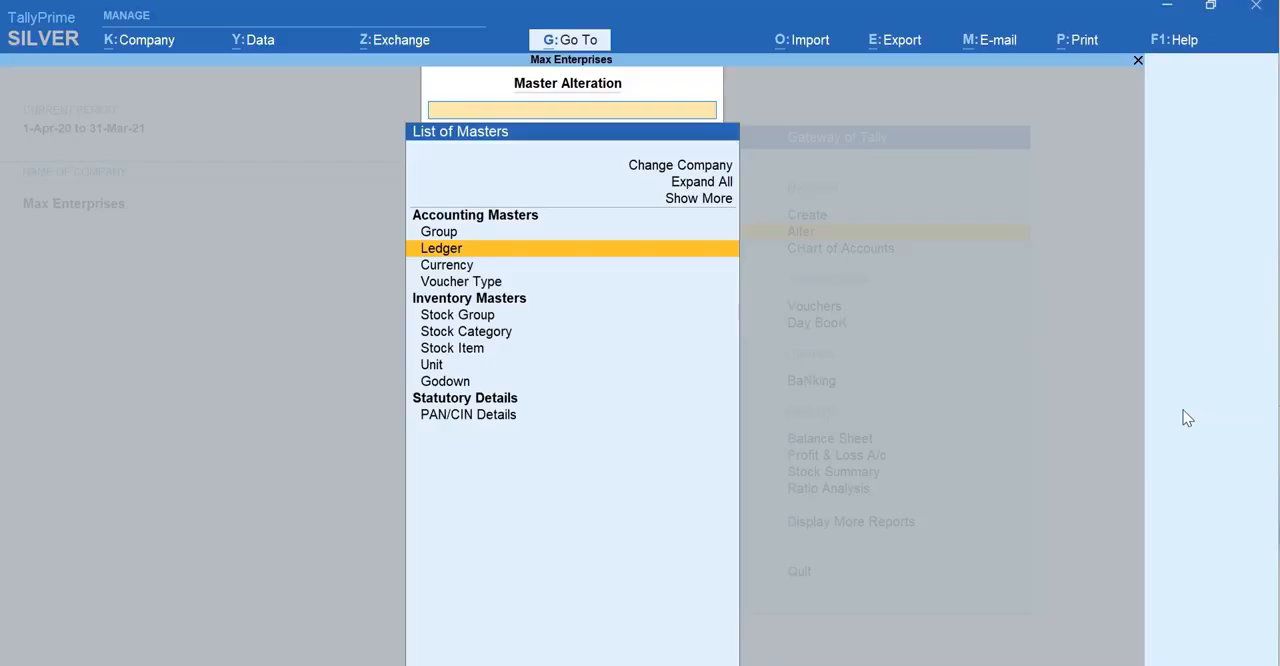
key(Escape)
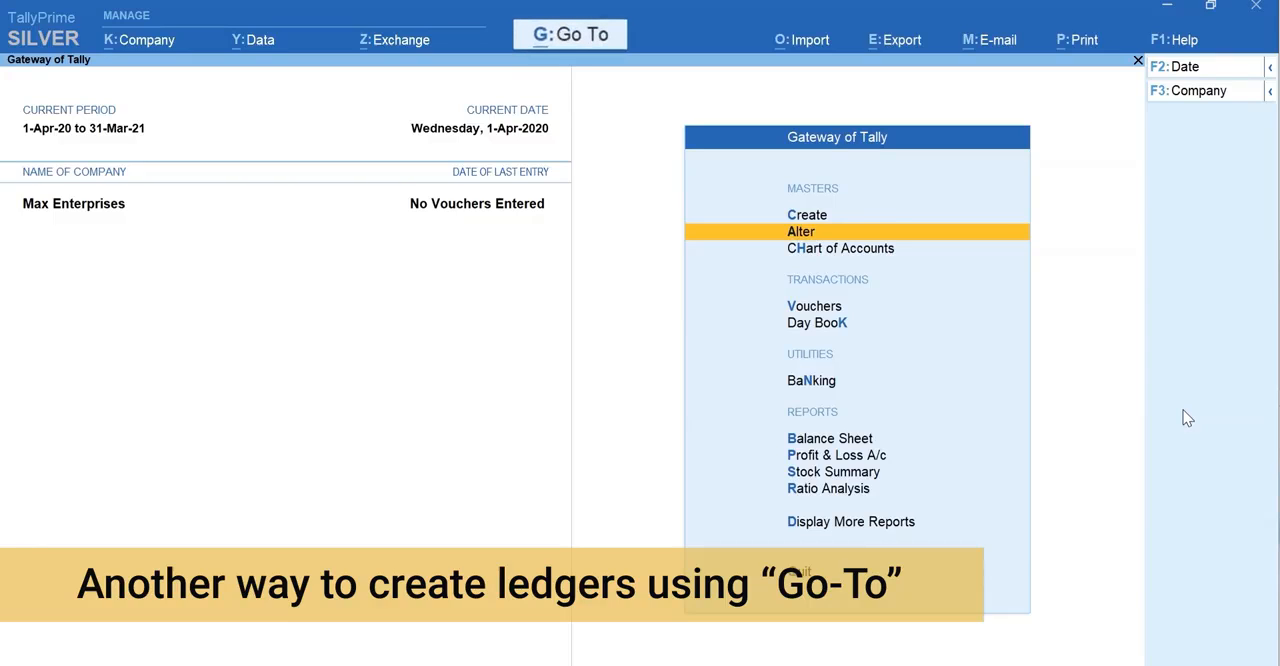
Step: Open the Balance Sheet and use Go To to start a ledger named Office Furniture, leaving the alias blank
key(b)
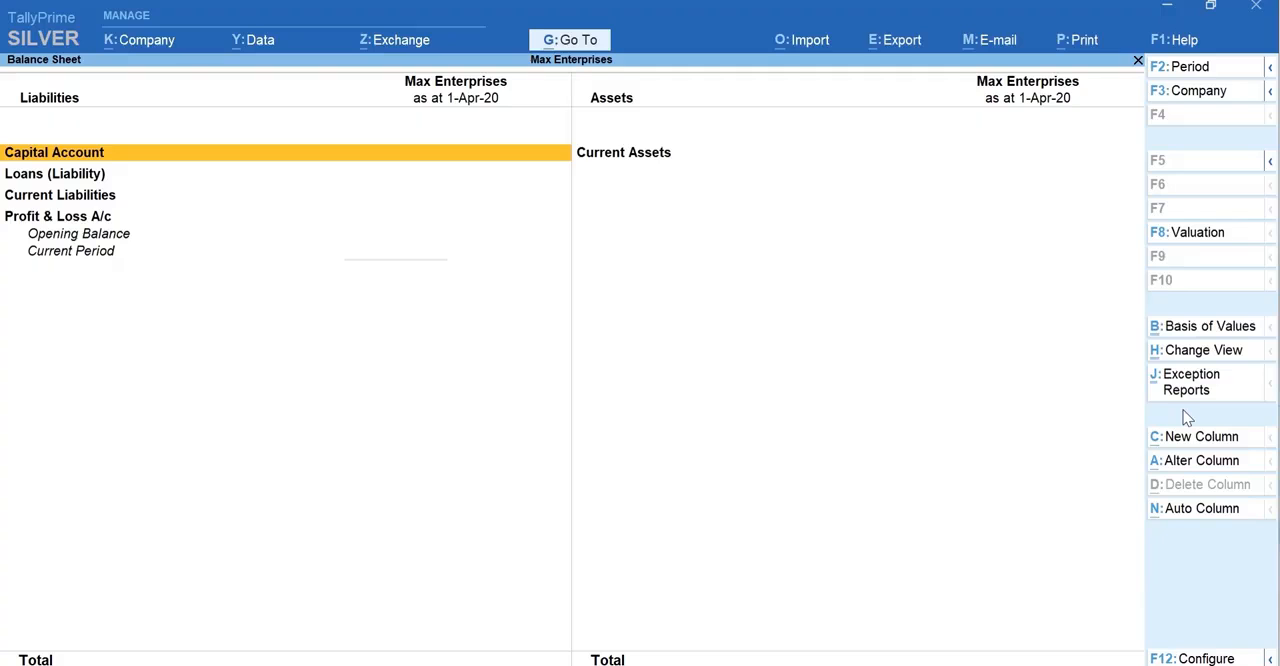
key(alt+g)
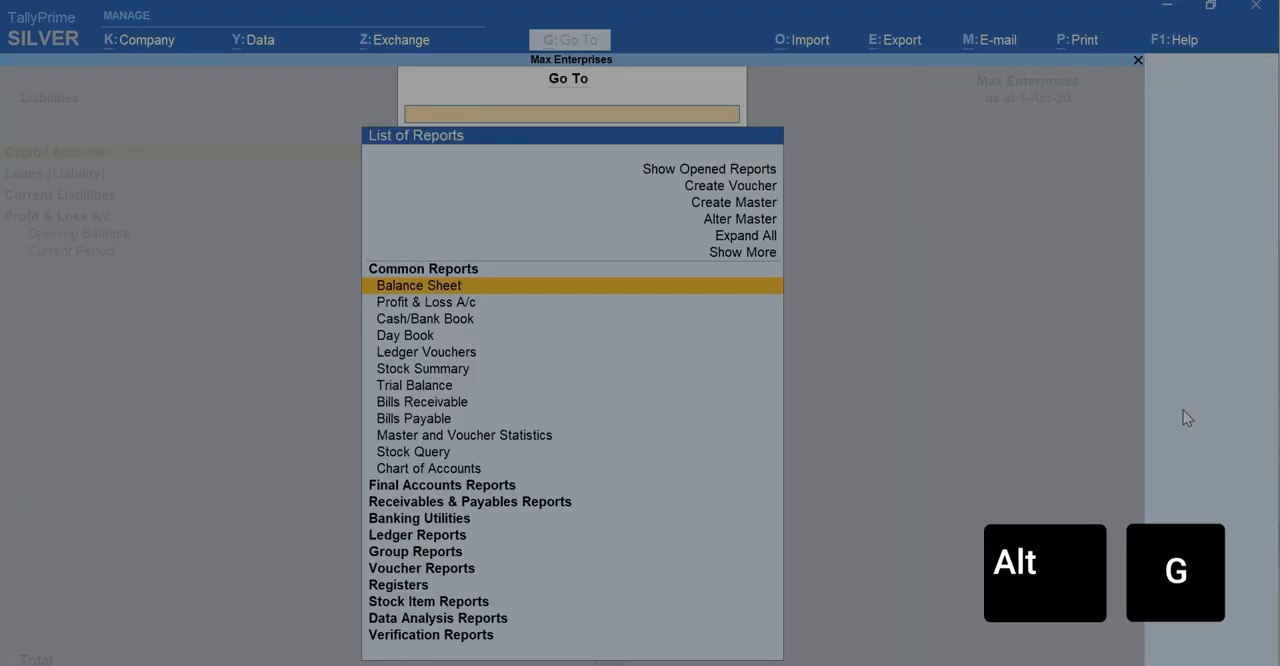
key(Up)
key(Up)
key(Up)
key(Up)
key(Up)
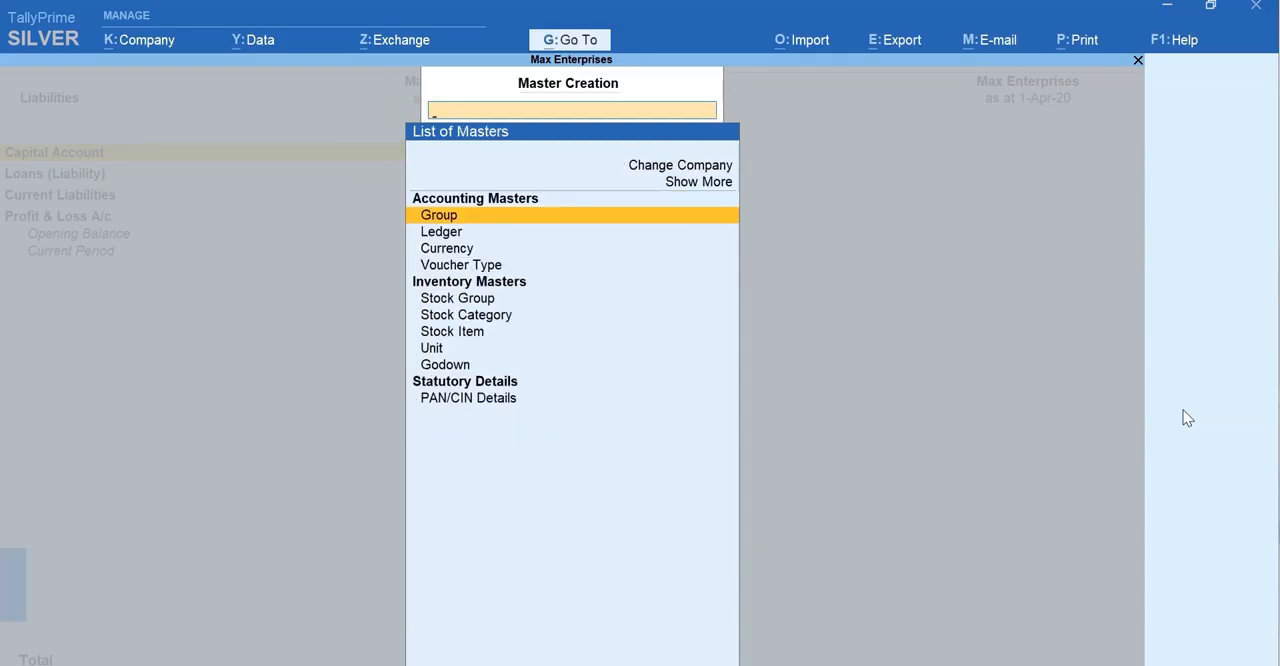
key(Down)
key(Return)
text(Office Furniture)
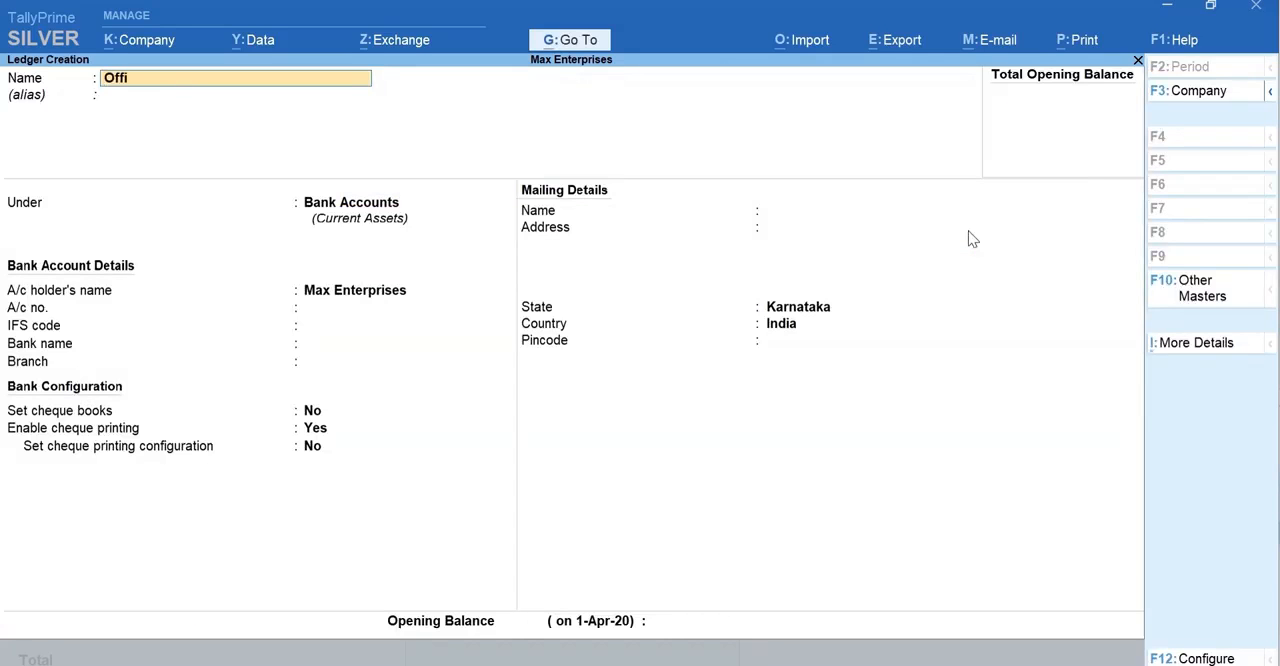
key(Return)
key(Return)
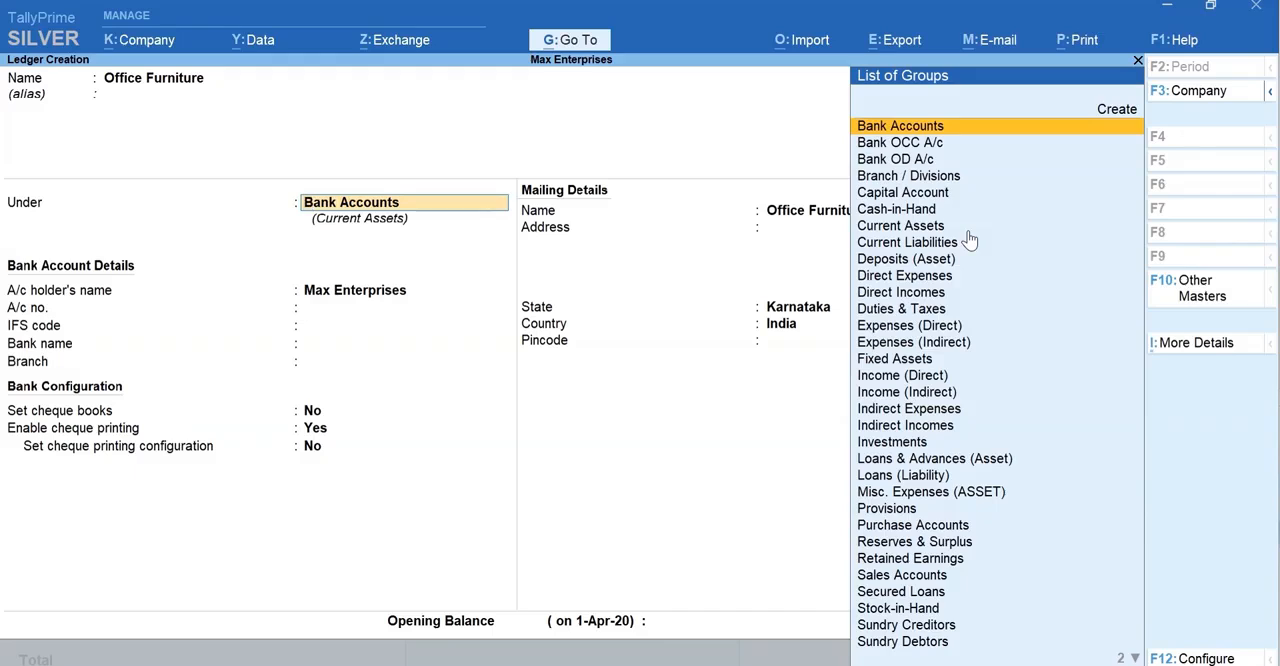
Step: Place the Office Furniture ledger under Fixed Assets with an opening balance of 60,000 and save it
text(f)
key(Return)
key(Return)
key(Return)
key(Return)
key(Return)
key(Return)
key(Return)
key(Return)
text(60000)
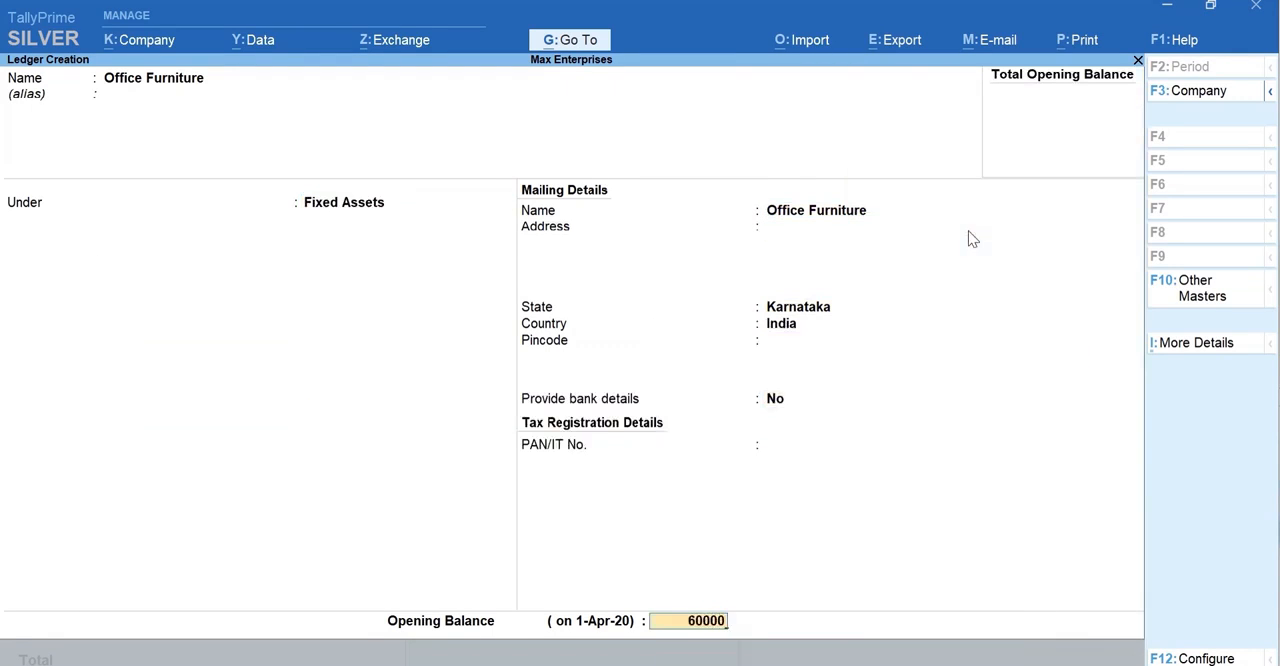
key(Return)
key(y)
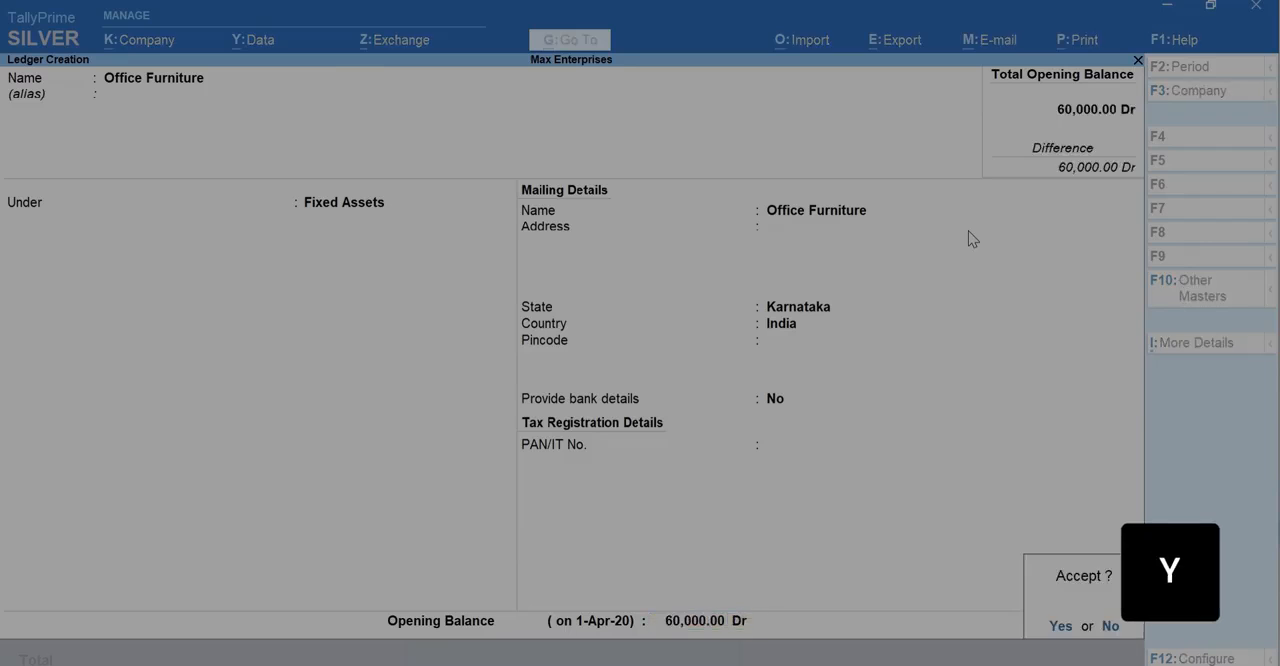
Step: Return to the Balance Sheet, expand Fixed Assets to check the Office Furniture ledger, and leave the report
key(Escape)
key(Escape)
key(Right)
key(shift+Return)
key(Down)
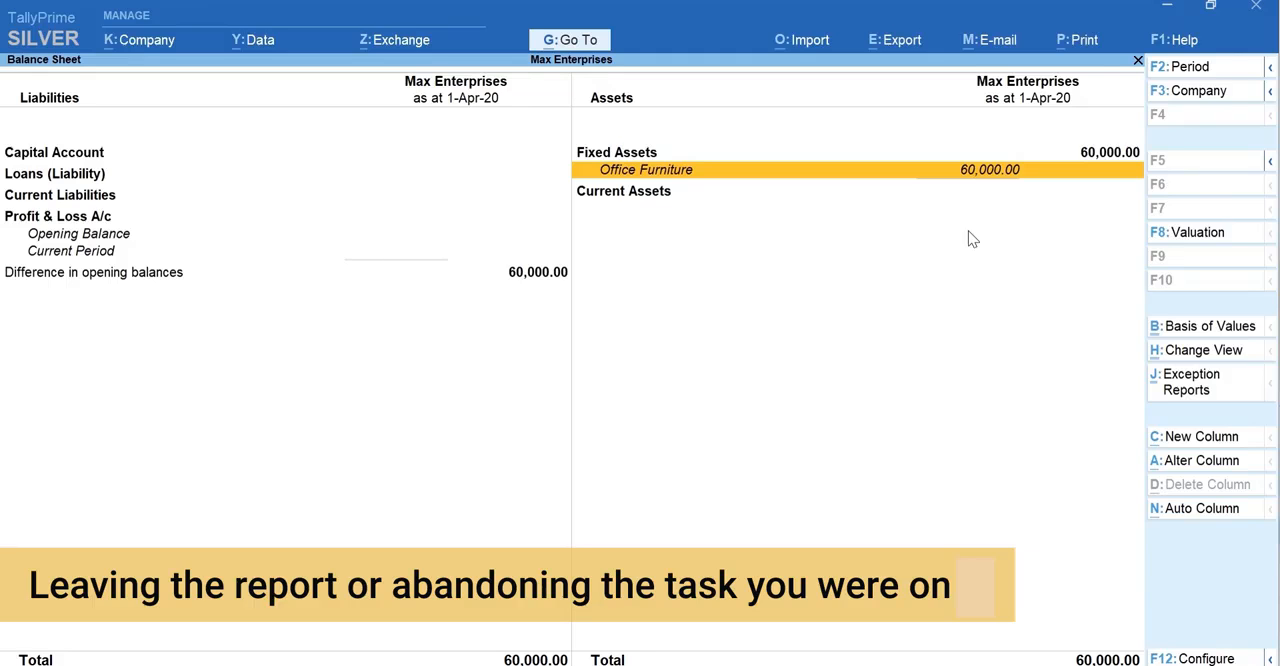
key(Escape)
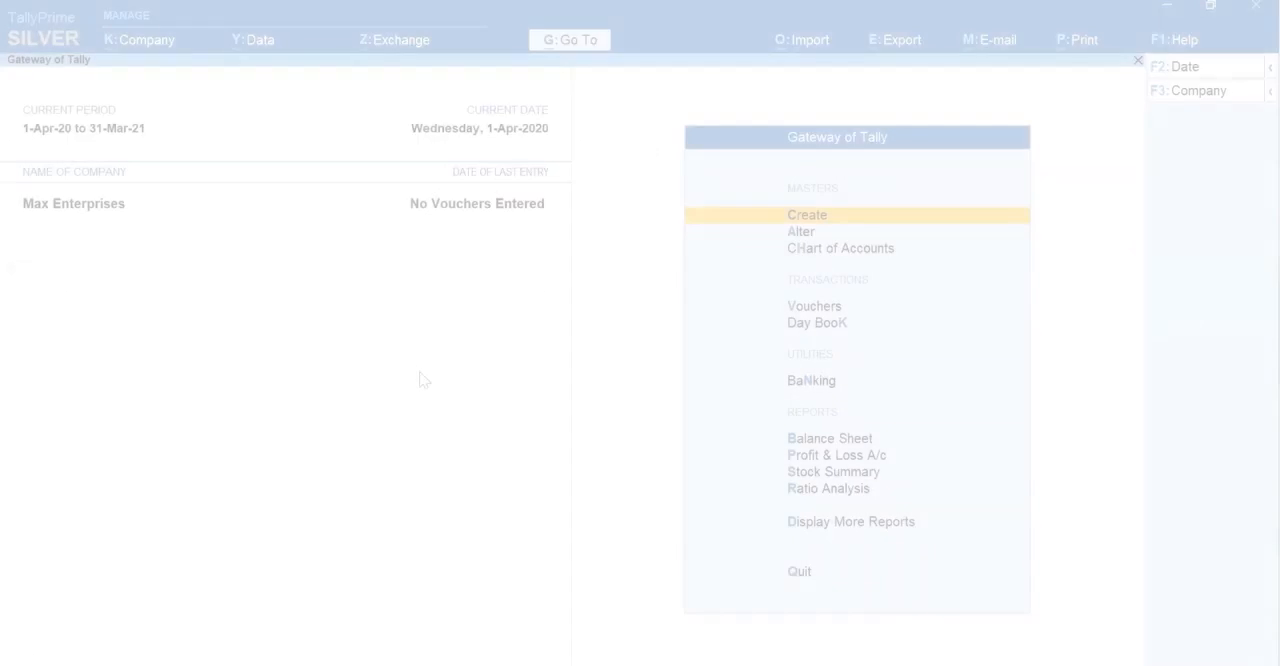